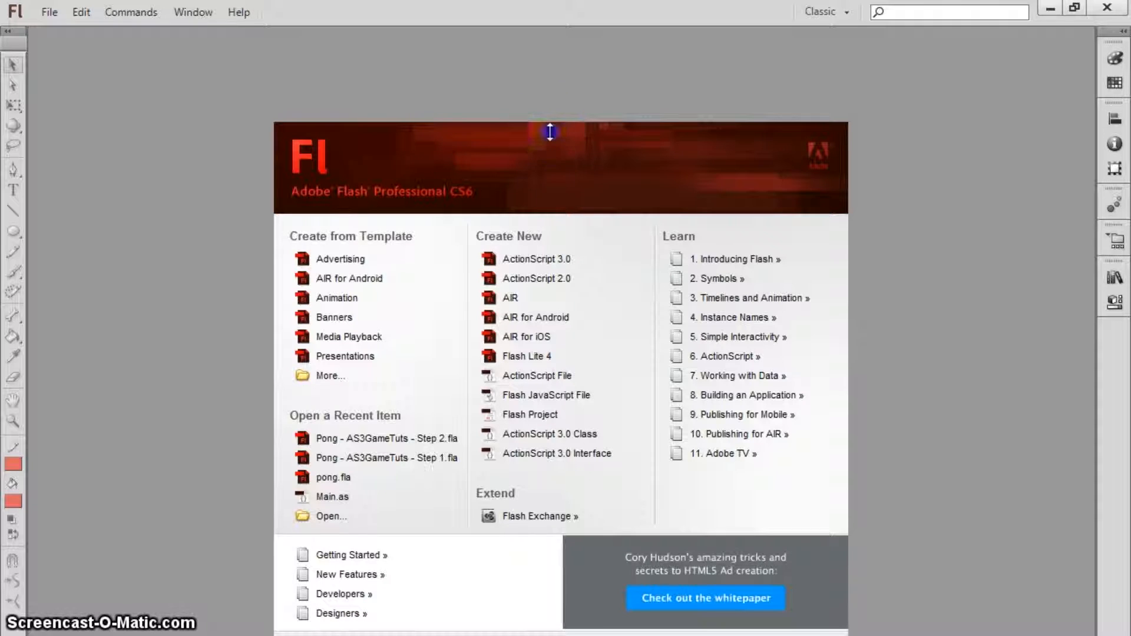
Create a new blank document and reveal the timeline below the stage
click(563, 334)
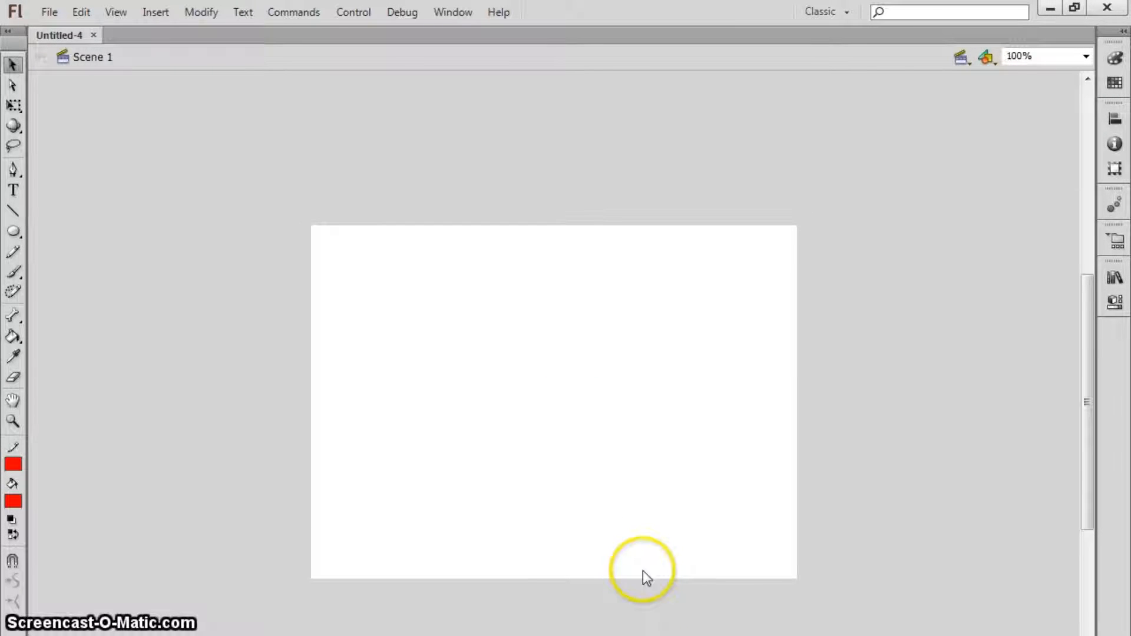
drag(642, 571, 650, 463)
scroll(538, 358, down, 2)
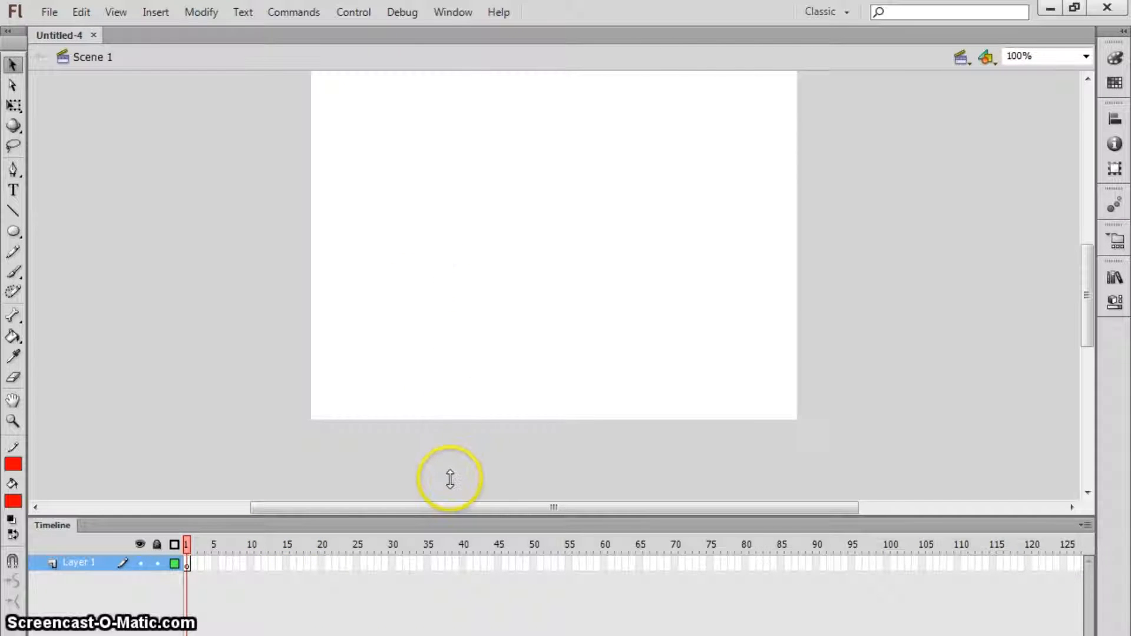
scroll(457, 409, up, 3)
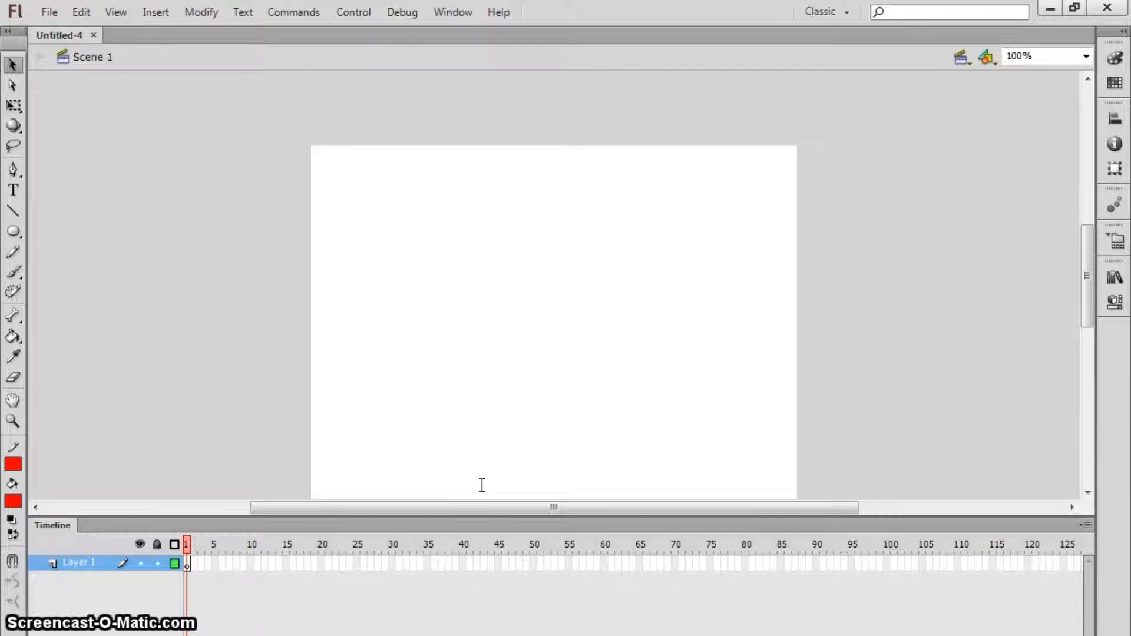
Rename Layer 1 to playerPaddle
scroll(482, 485, down, 3)
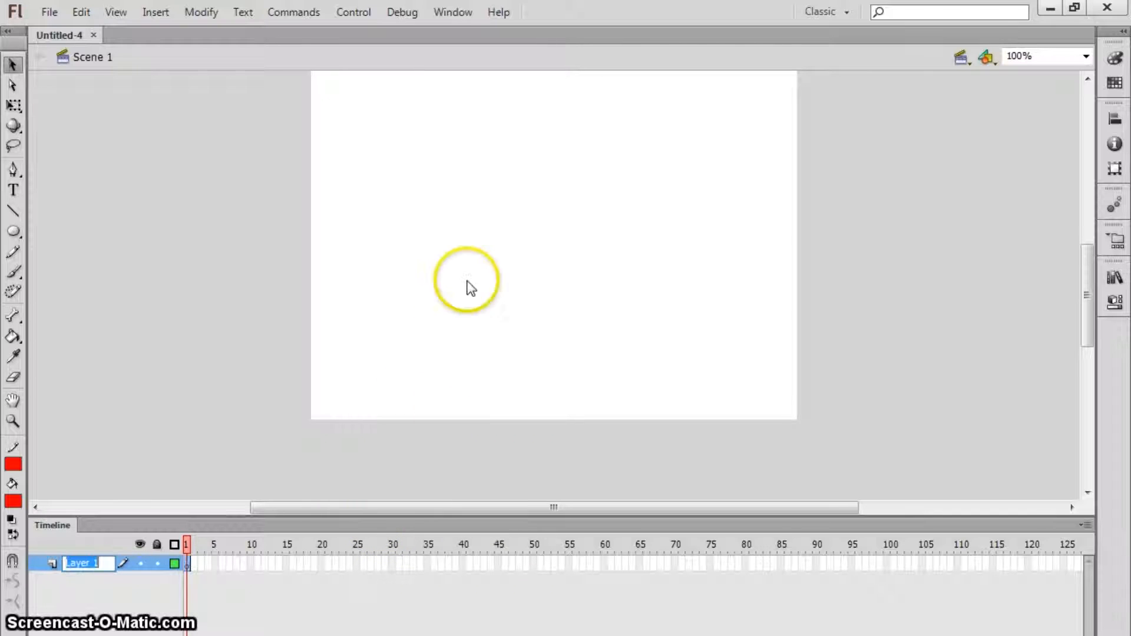
text(PlayerPaddle)
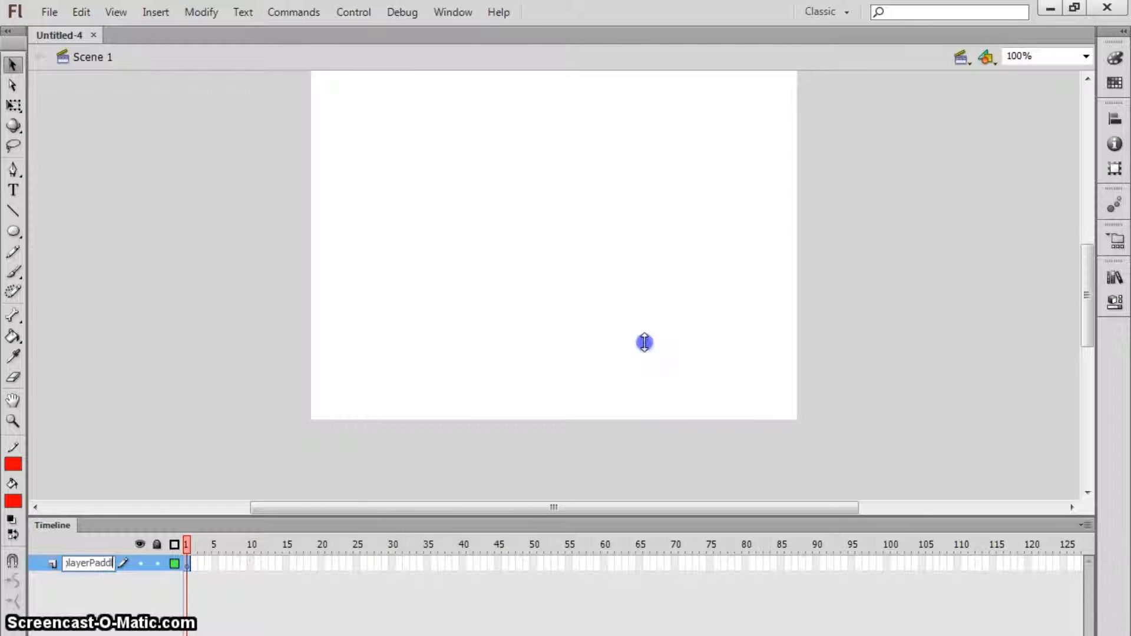
click(641, 336)
Draw a tall, narrow rectangle with red fill and stroke just inside the stage's left edge using the Rectangle tool
key(o)
click(13, 231)
click(106, 231)
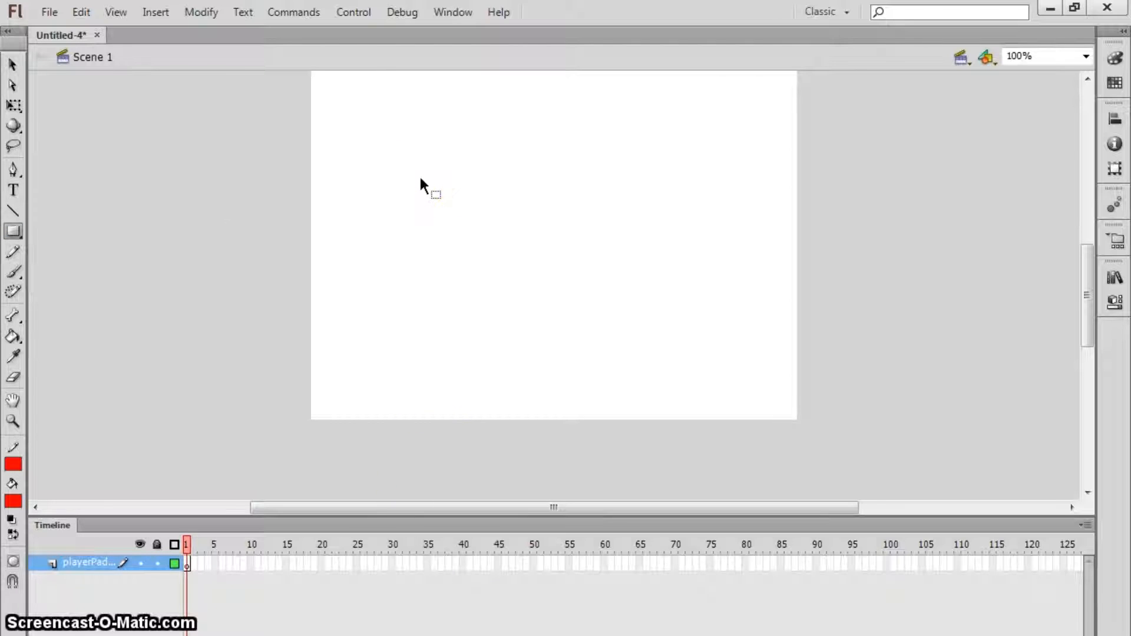
drag(321, 203, 334, 266)
Set the fill colour to yellow #FFFF00 and apply it to the paddle rectangle with the Paint Bucket, keeping the red outline
click(540, 197)
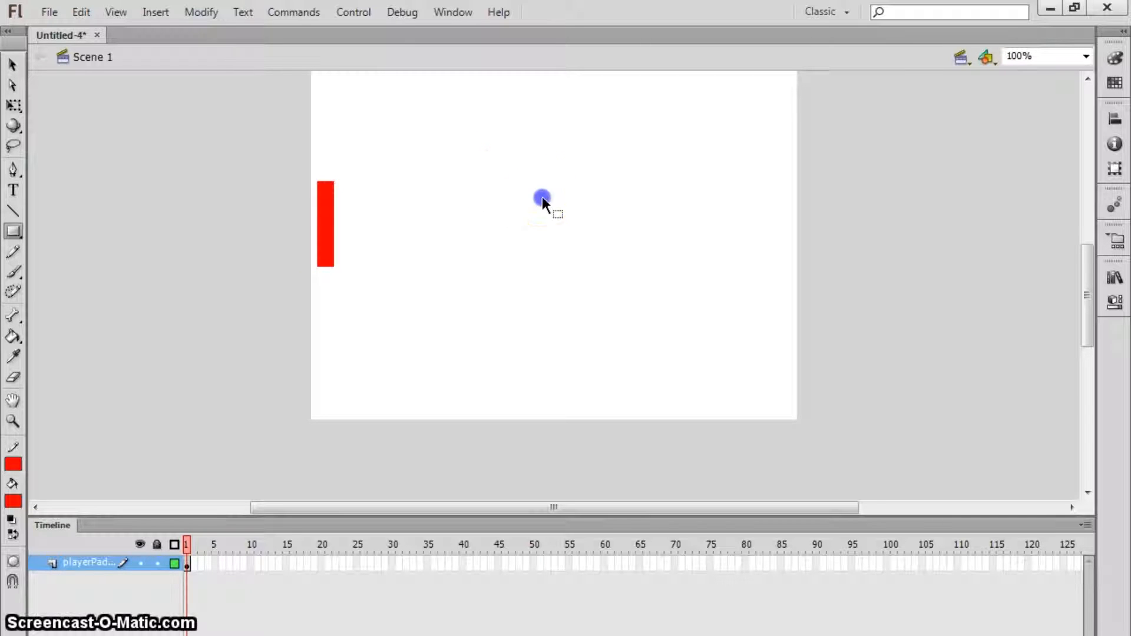
click(538, 112)
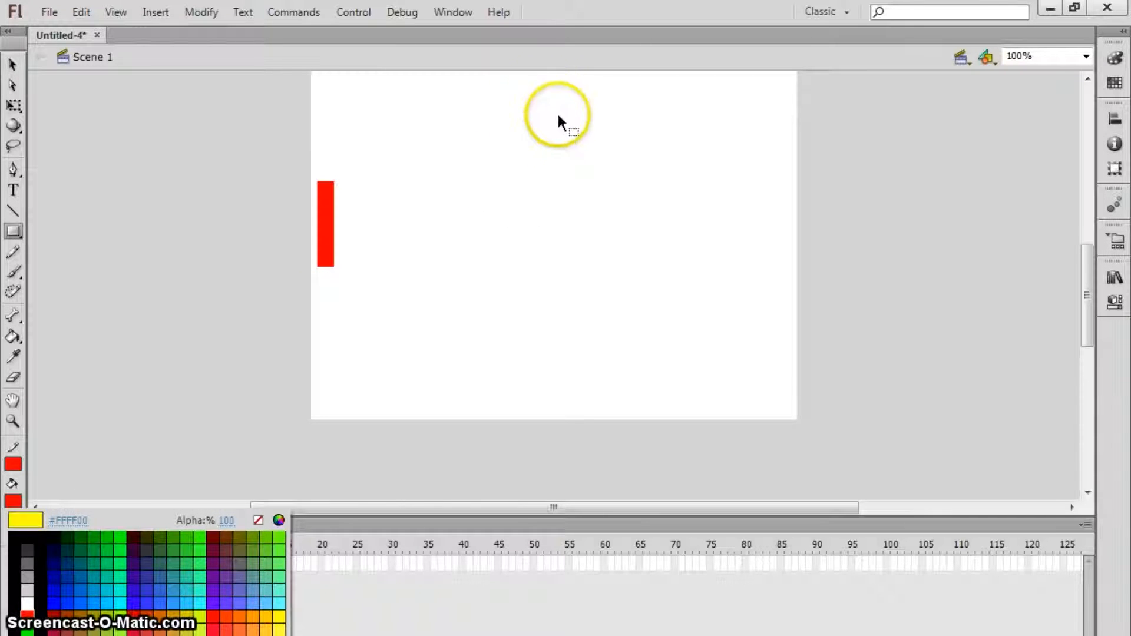
click(280, 617)
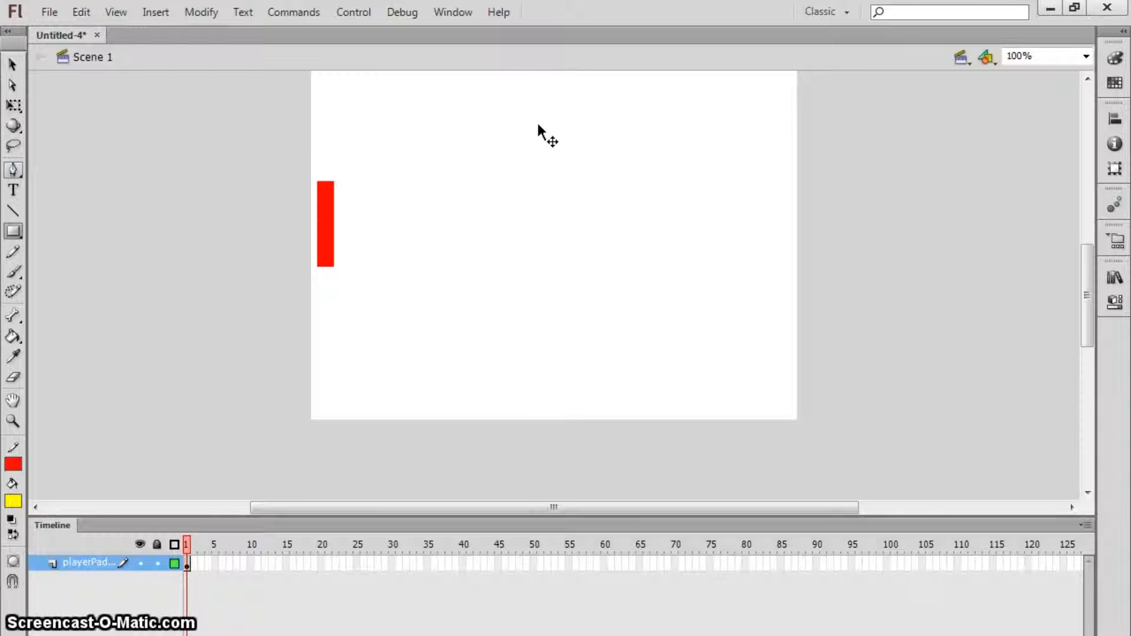
click(13, 336)
click(325, 224)
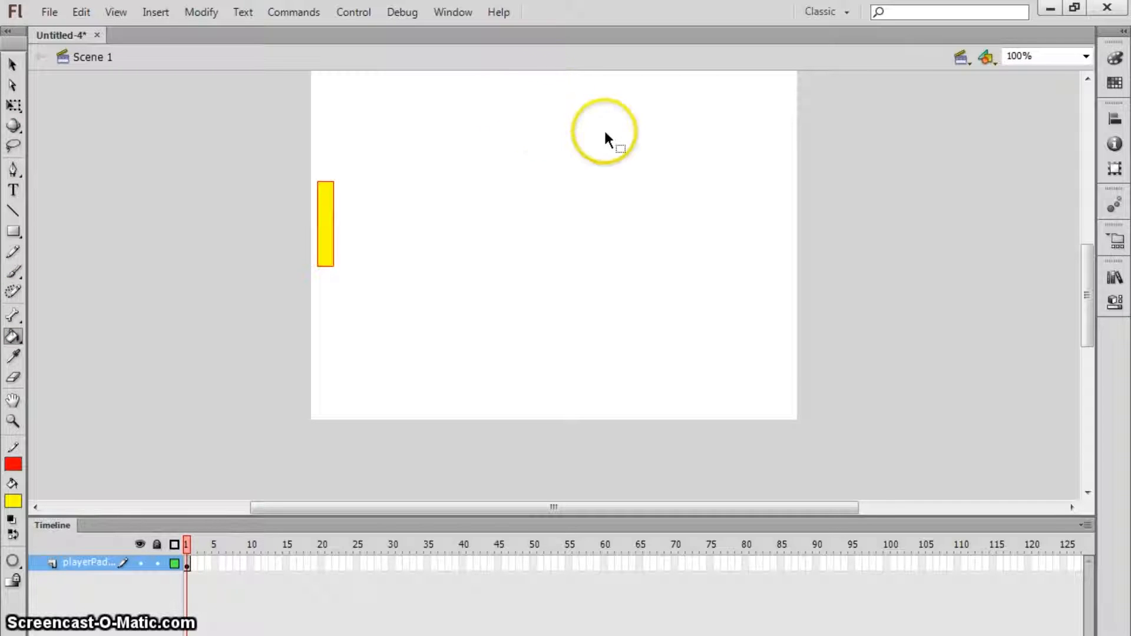
Move the whole paddle, fill and outline together, slightly down and away from the stage's left edge
key(v)
scroll(955, 95, up, 1)
scroll(956, 95, down, 1)
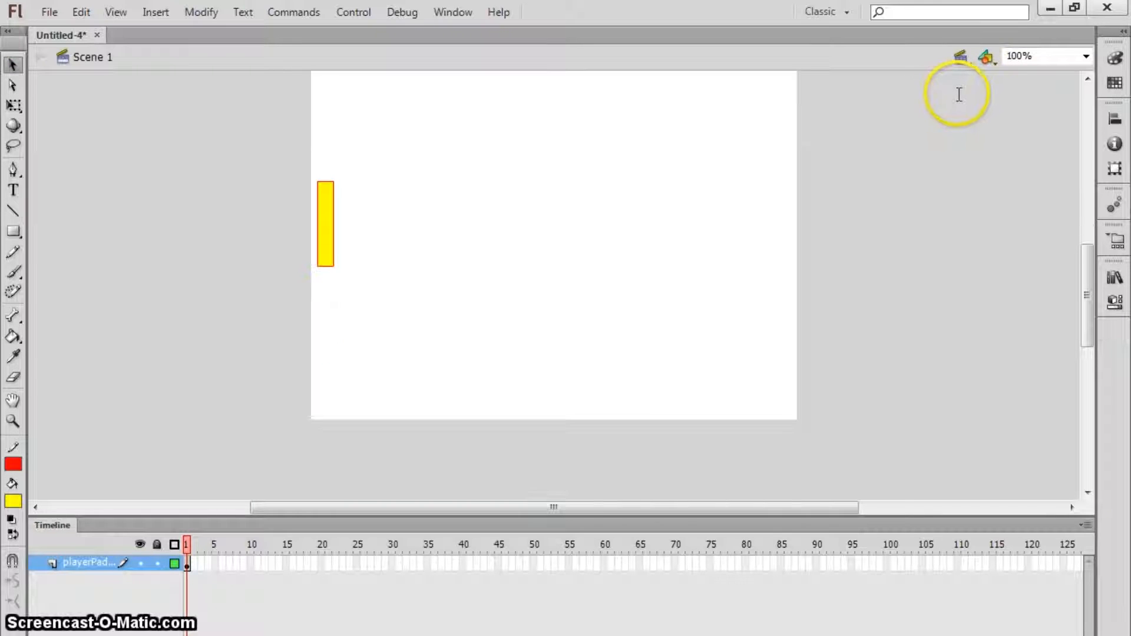
key(ctrl+a)
drag(326, 224, 329, 236)
click(515, 122)
scroll(526, 131, up, 1)
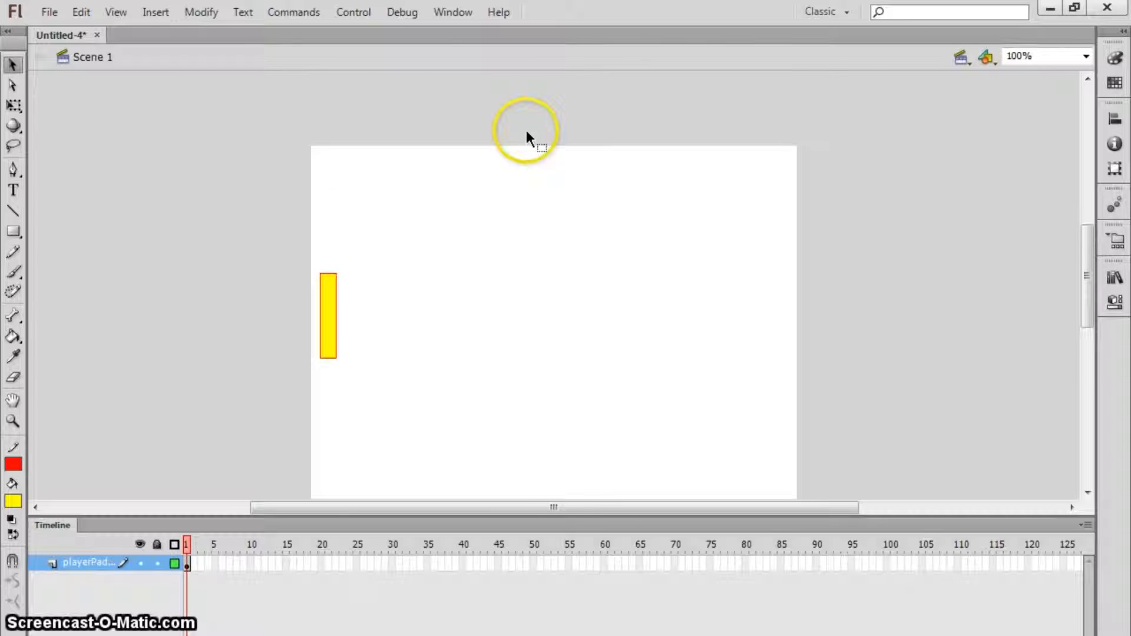
scroll(526, 129, down, 1)
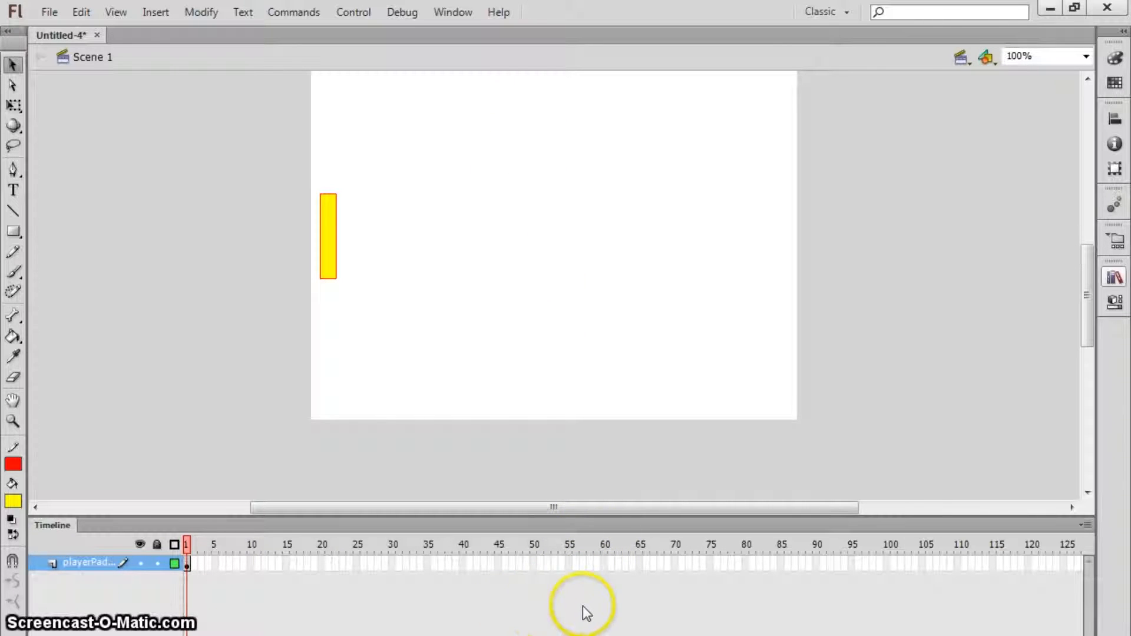
Convert the paddle's fill and outline into a Movie Clip symbol named playerPaddle
click(1113, 276)
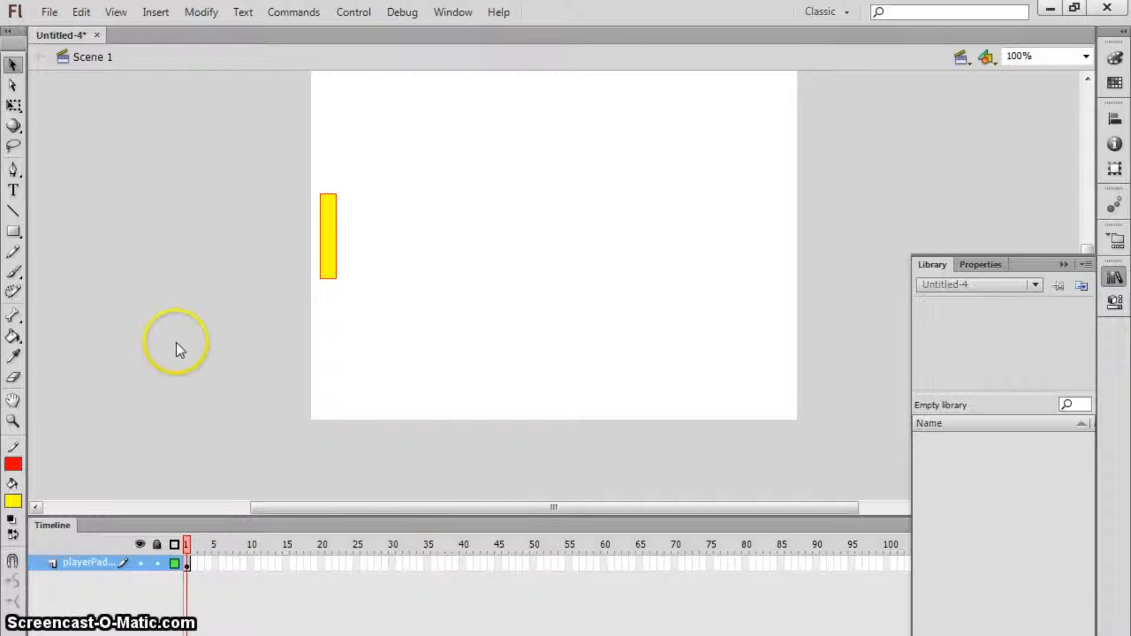
drag(298, 165, 400, 366)
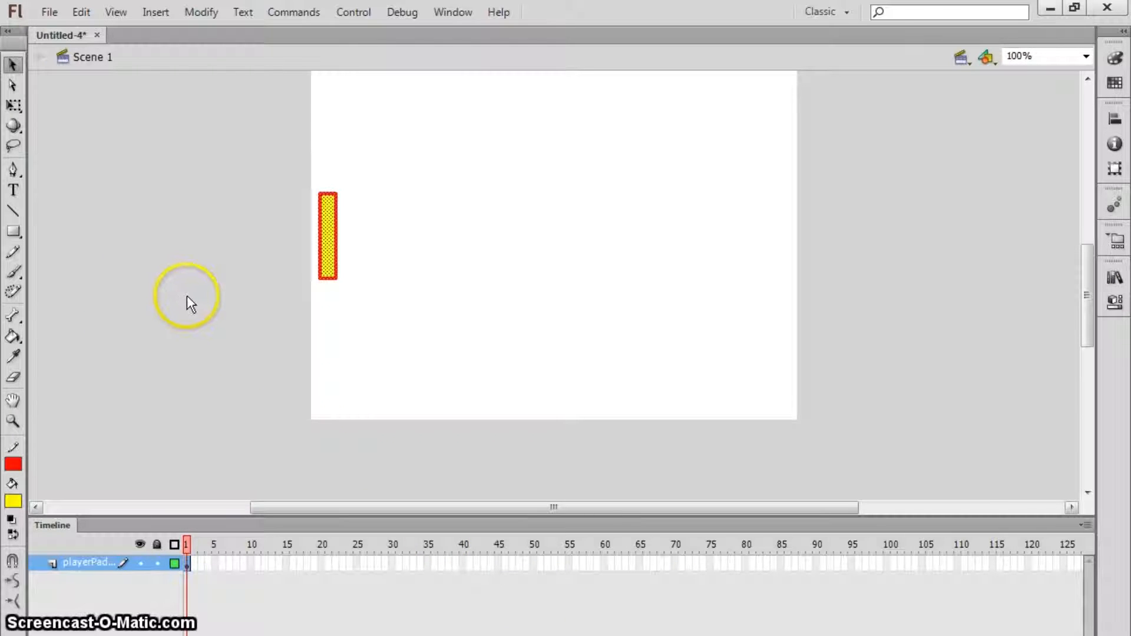
right_click(328, 230)
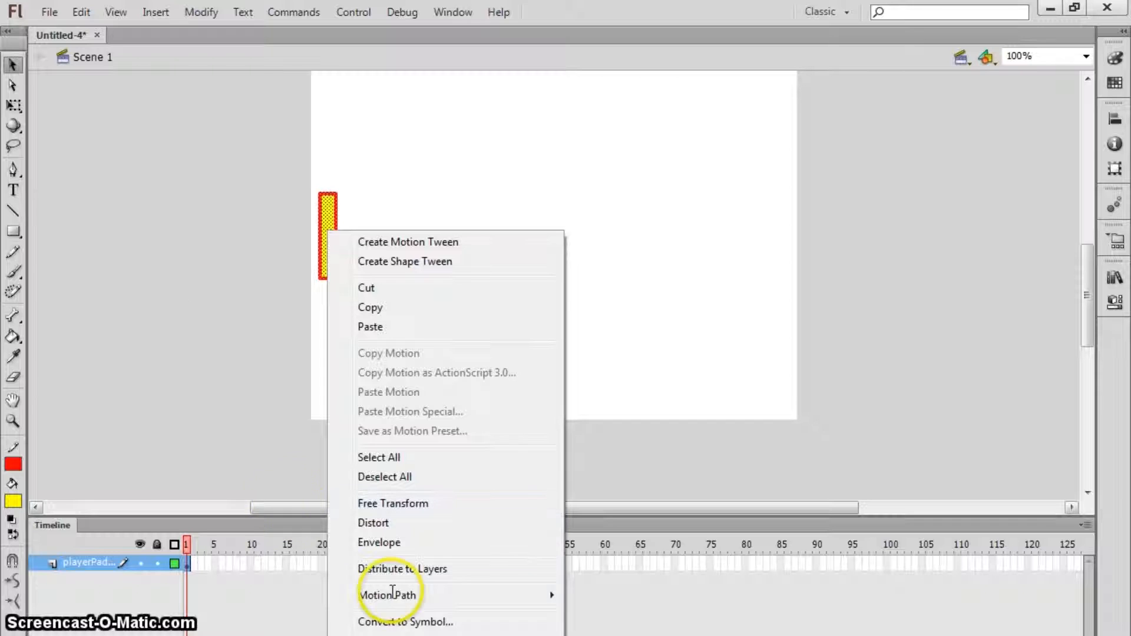
key(Return)
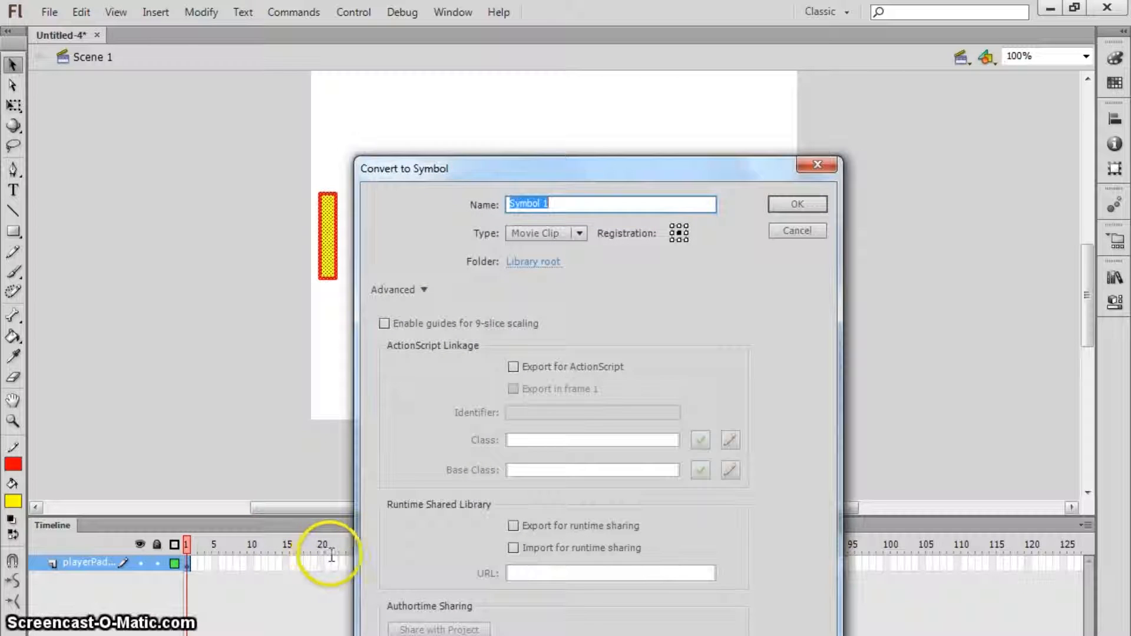
text(playerPaddle)
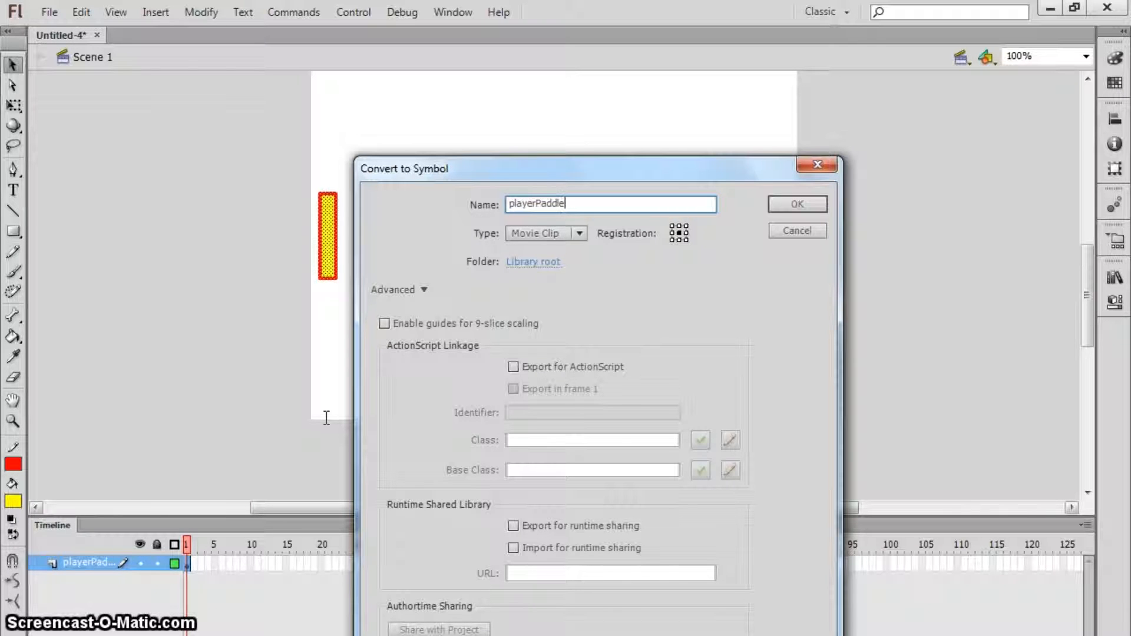
key(Tab)
key(space)
key(Return)
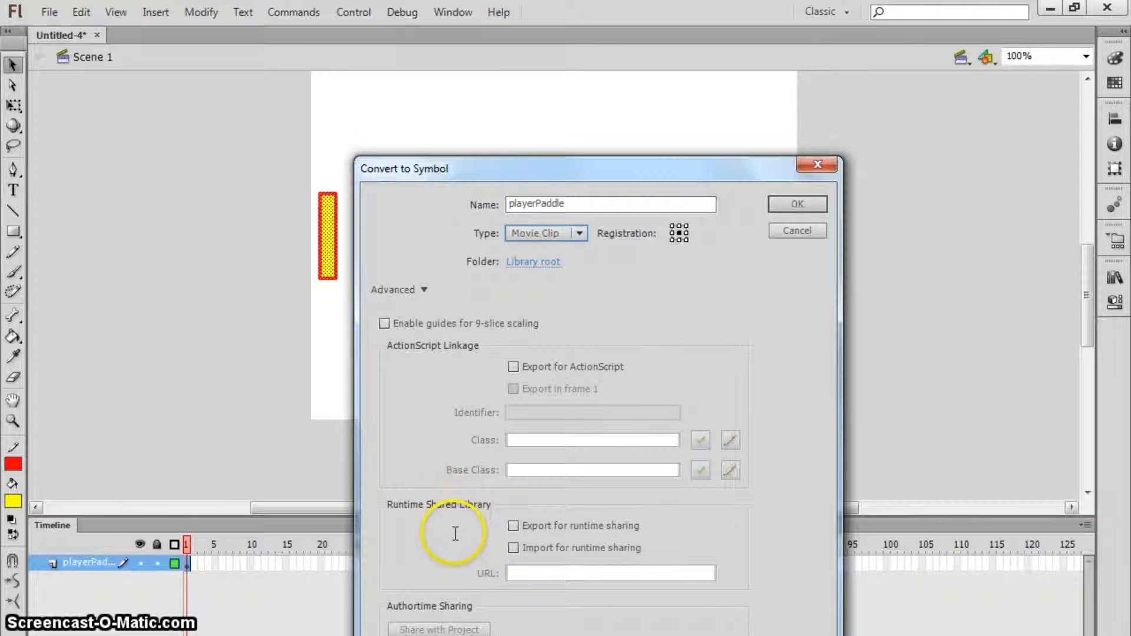
key(Return)
Add a new layer above the playerPaddle layer and name it computerPaddle
key(ctrl+l)
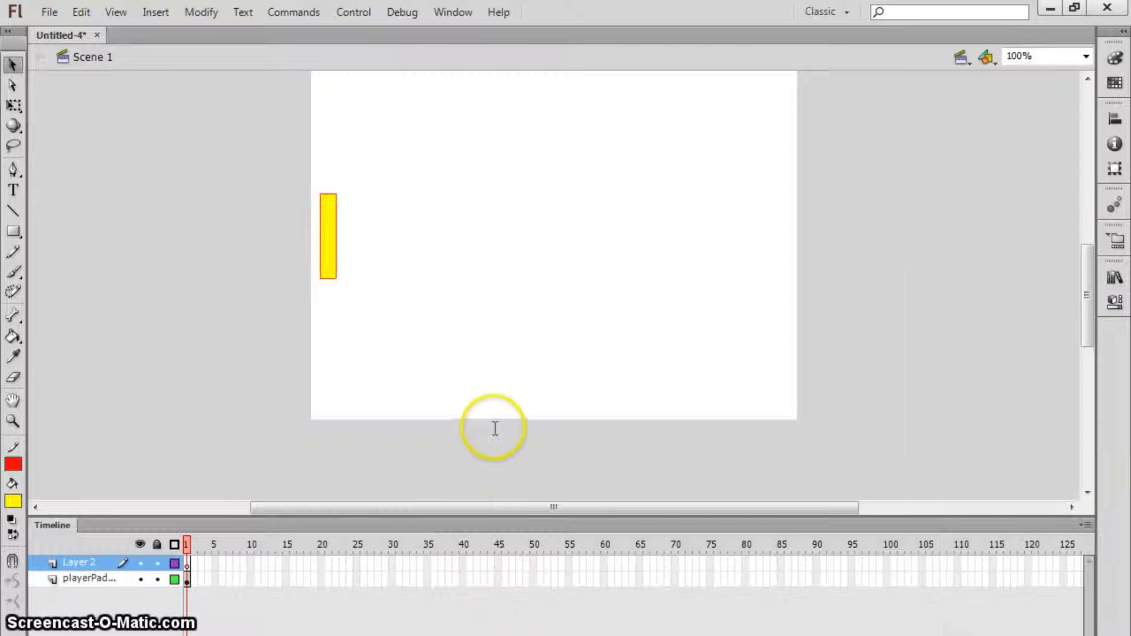
click(540, 125)
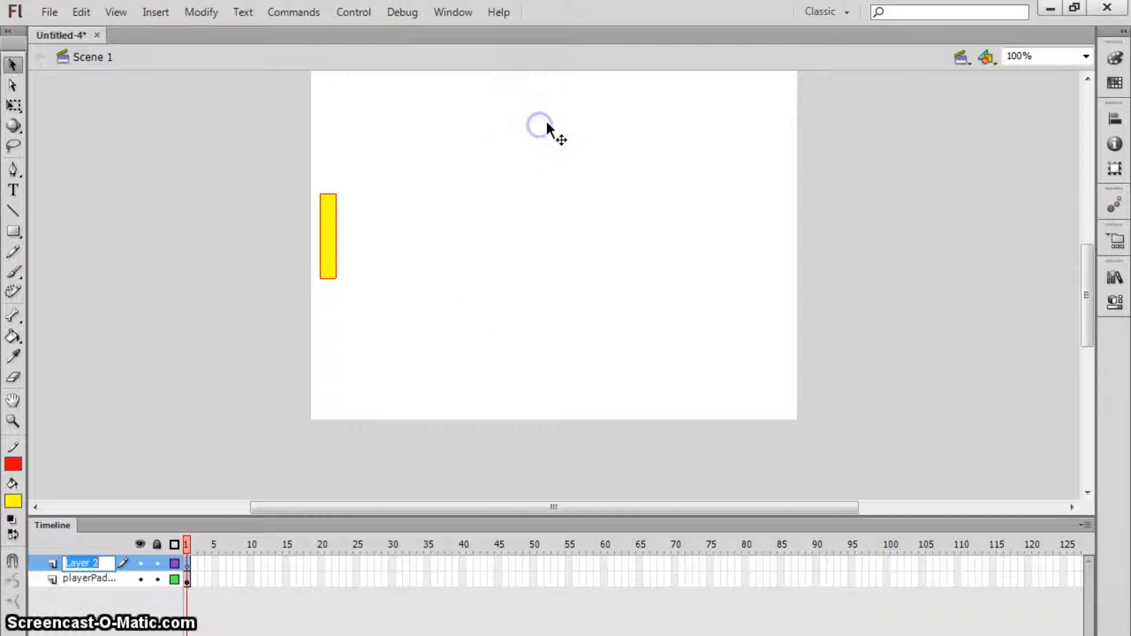
text(computer)
text(Paddle)
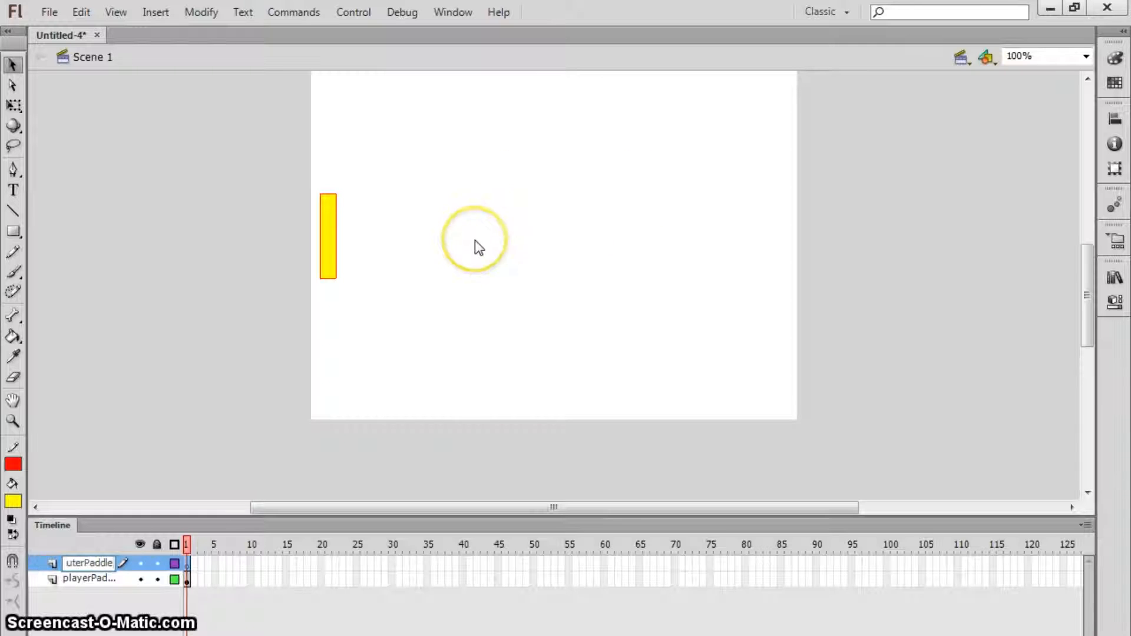
key(Return)
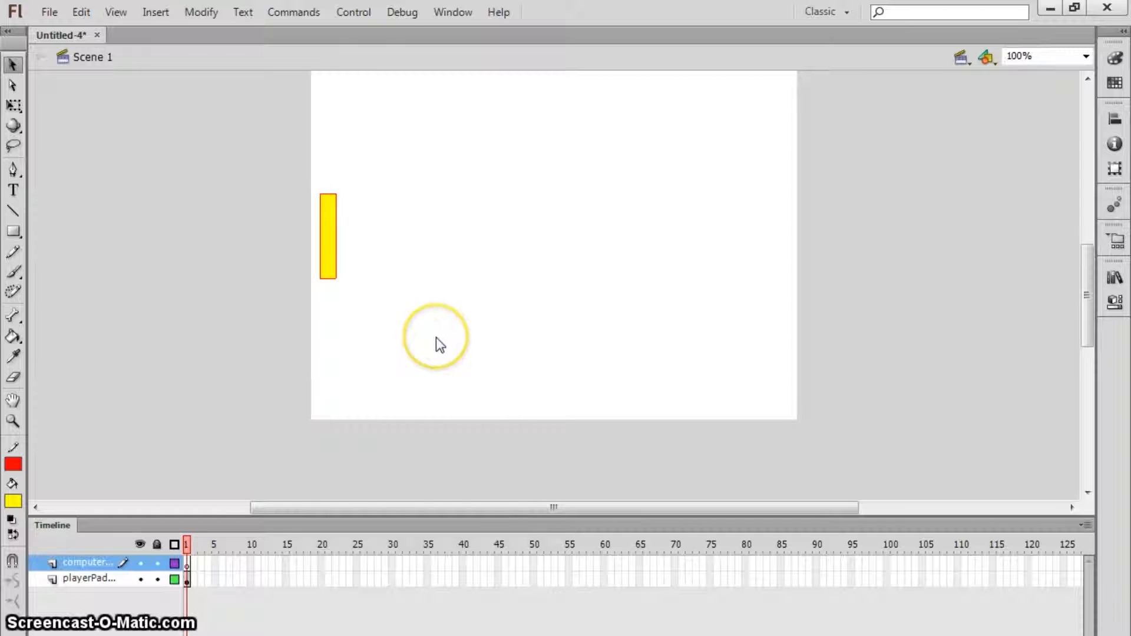
key(r)
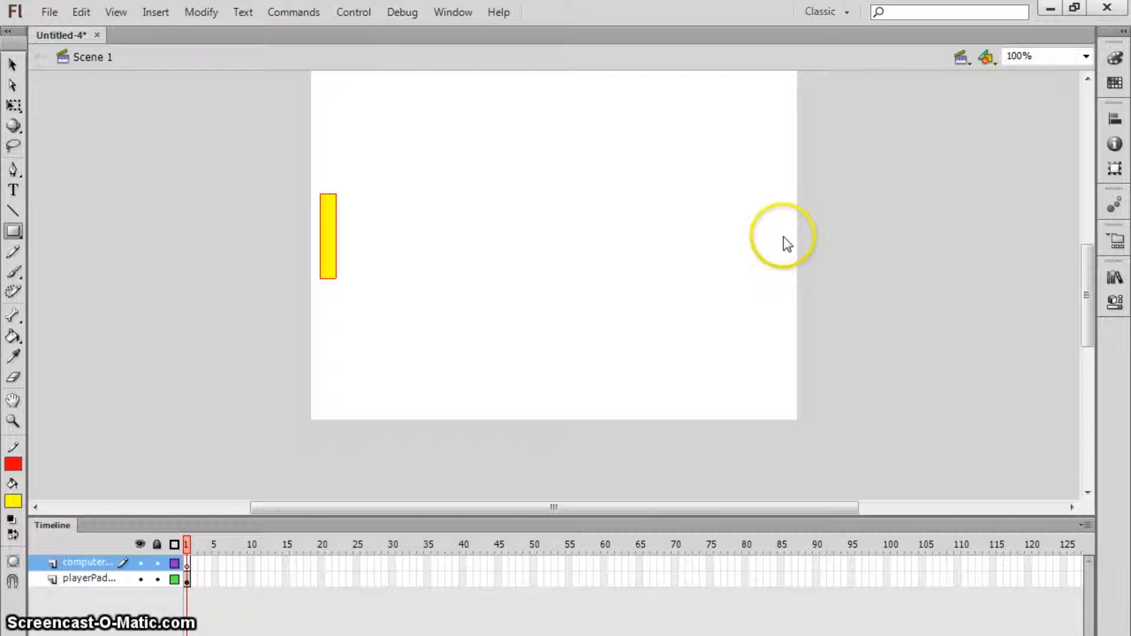
drag(758, 186, 776, 282)
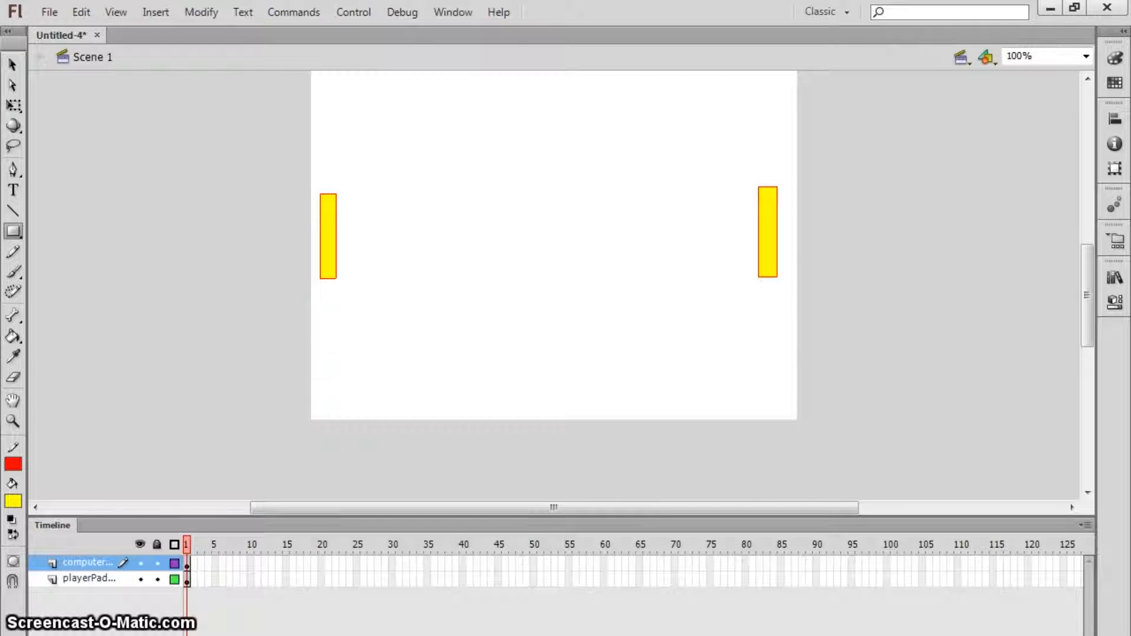
key(ctrl+z)
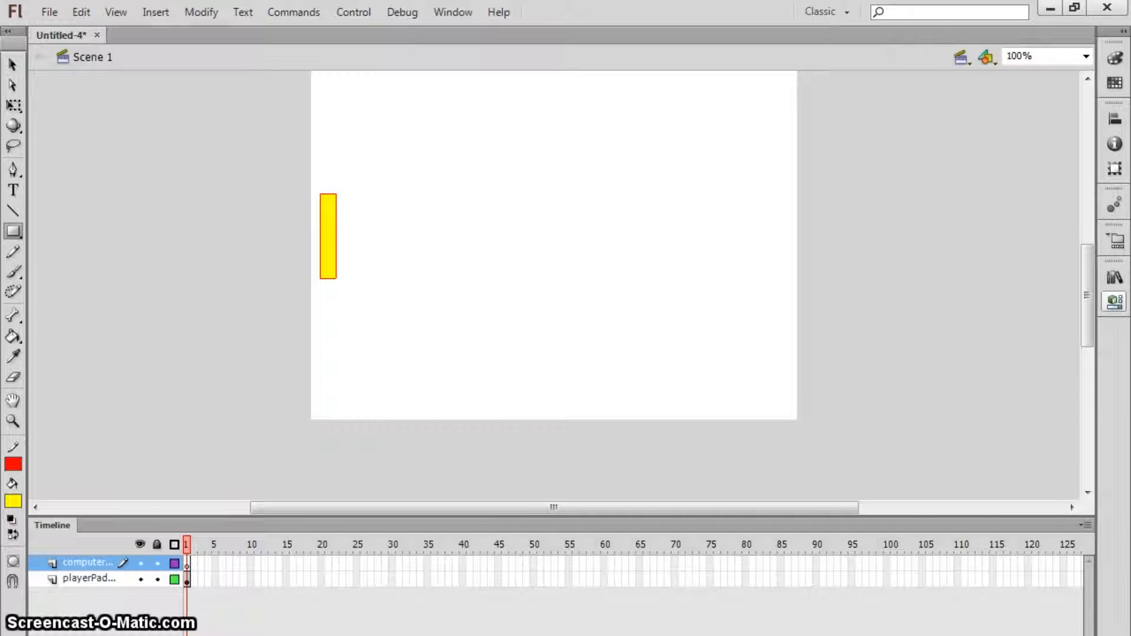
Duplicate the playerPaddle symbol in the library as a Movie Clip named computerPaddle
click(1115, 302)
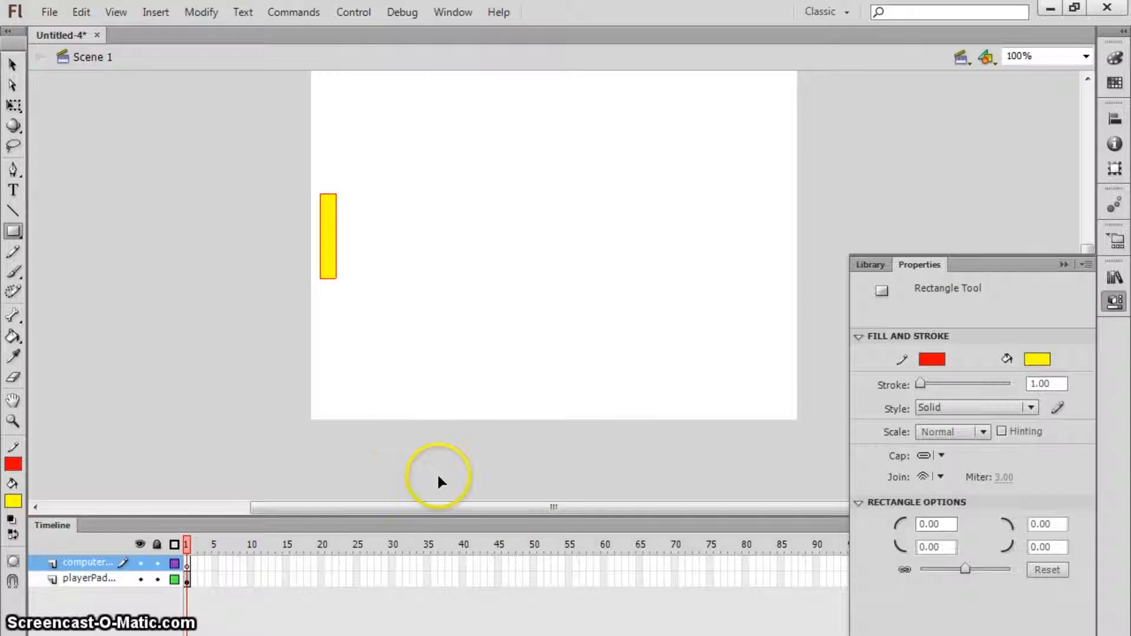
key(ctrl+l)
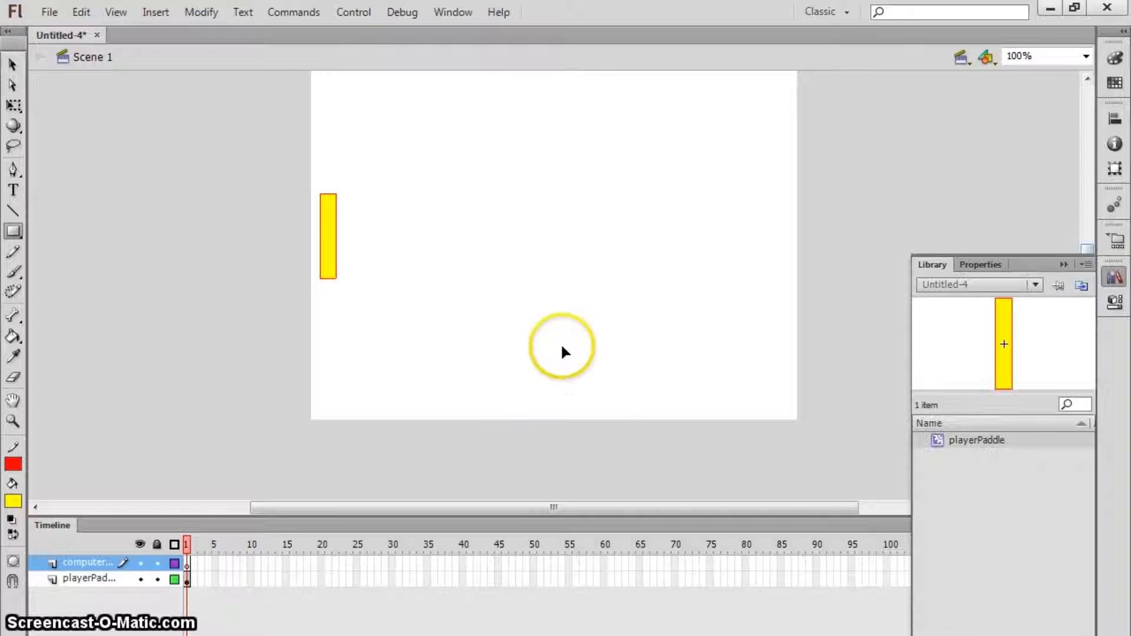
right_click(972, 441)
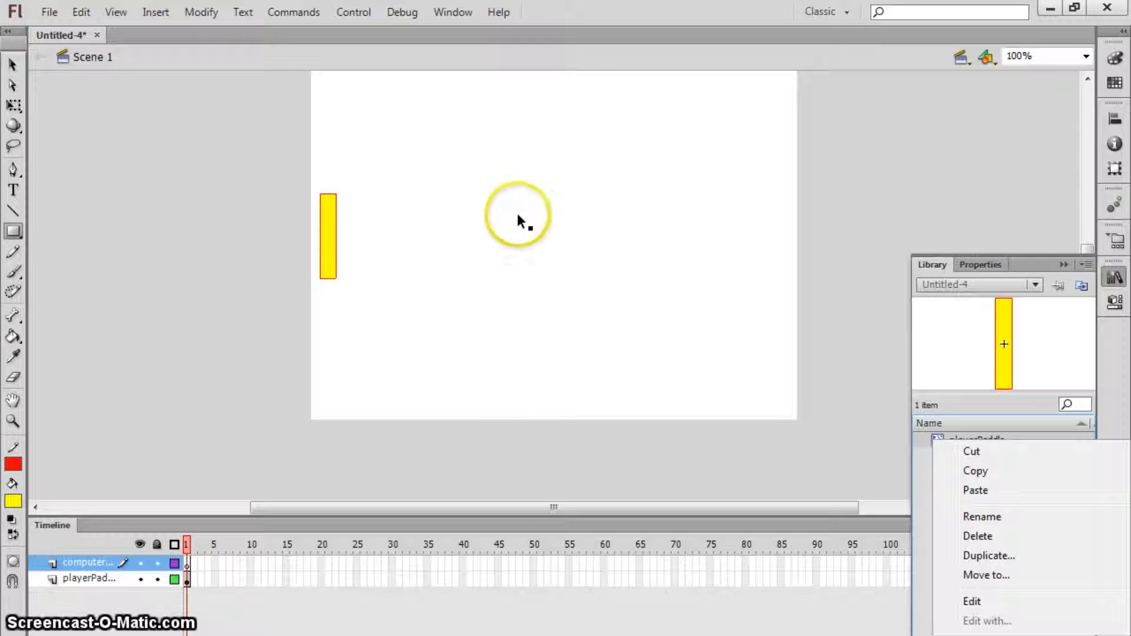
key(Down)
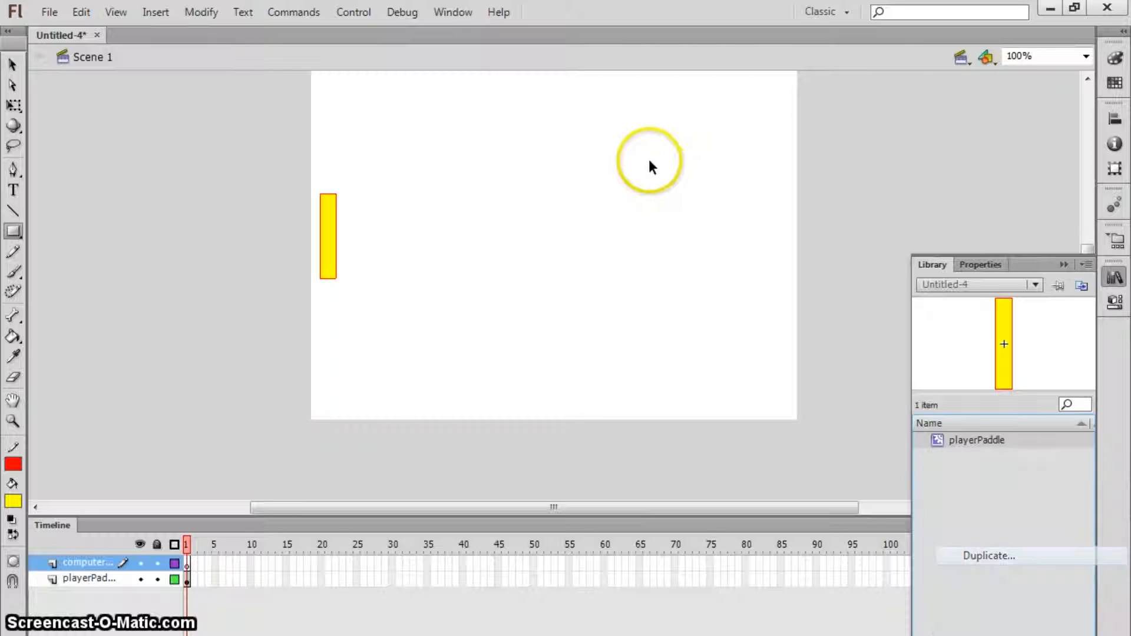
key(Return)
text(com)
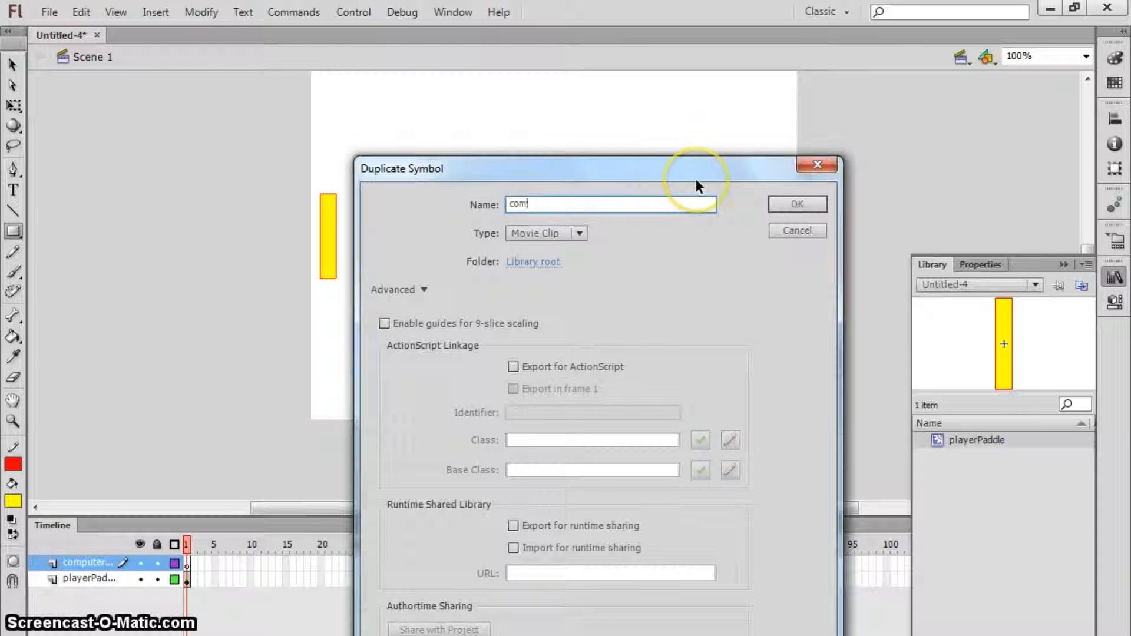
text(puterPaddle)
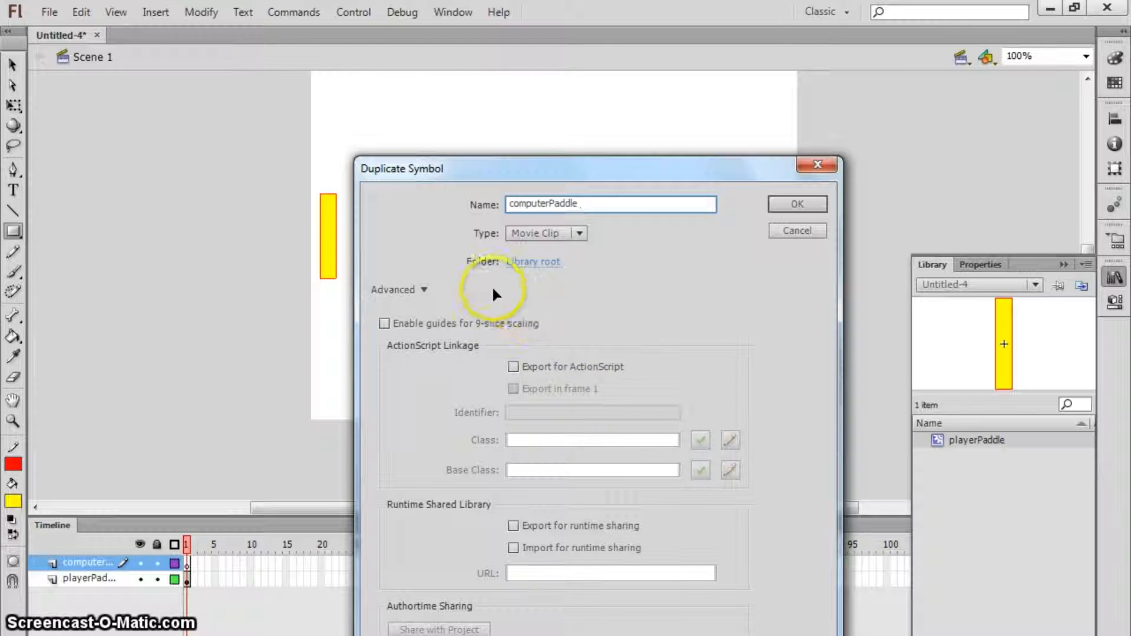
key(Return)
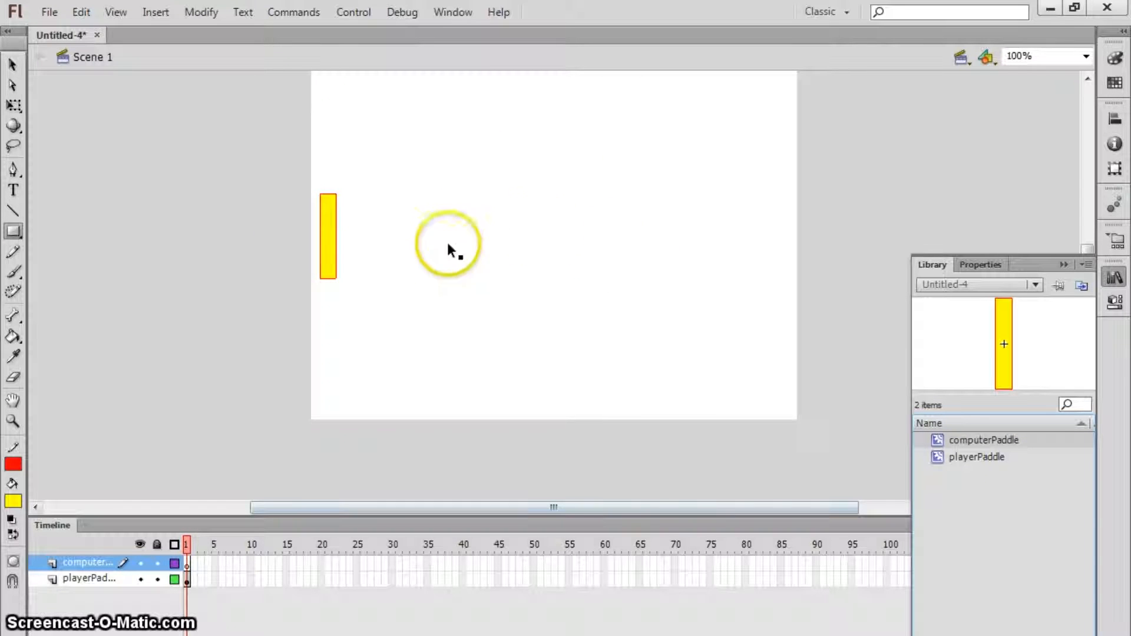
Place an instance of the computerPaddle symbol just inside the stage's right edge, opposite the player's paddle, and deselect it
click(18, 194)
mouse_move(984, 440)
mouse_down()
mouse_move(838, 278)
mouse_move(777, 244)
mouse_move(783, 232)
mouse_up()
key(ctrl+l)
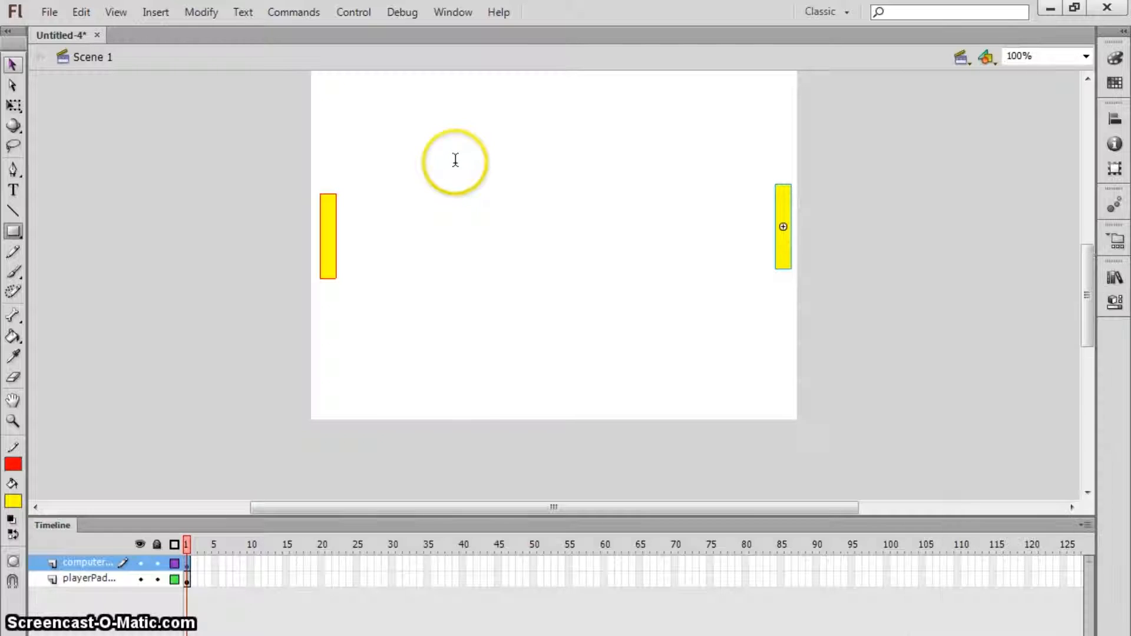
click(12, 65)
click(132, 108)
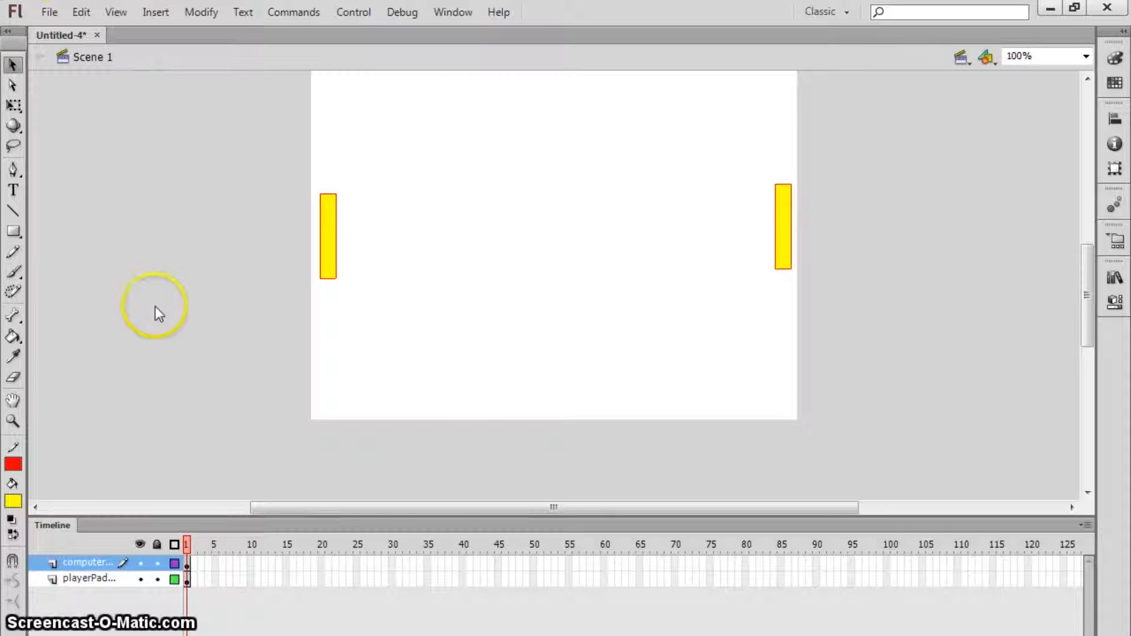
Move the computer's paddle down slightly to line it up vertically with the player's paddle, and deselect it
drag(783, 227, 783, 237)
click(420, 131)
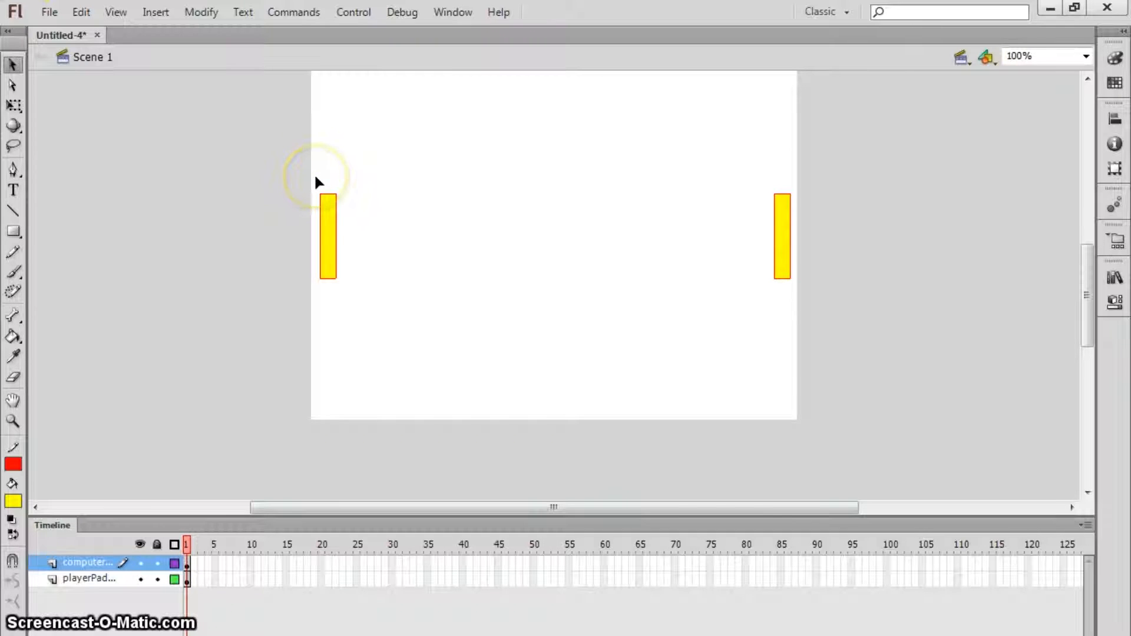
Add a new layer above the computerPaddle layer and name it ball
key(ctrl+shift+n)
key(F2)
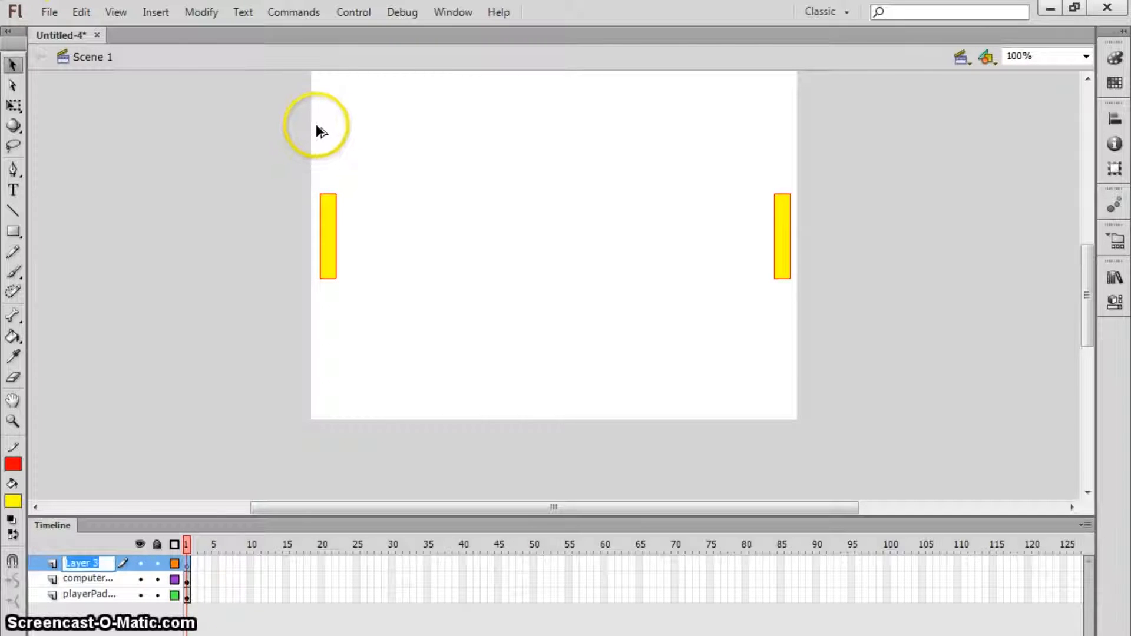
text(ball)
key(Return)
Draw a small oval between the paddles, slightly left of the stage's centre, with a red fill and no stroke
key(r)
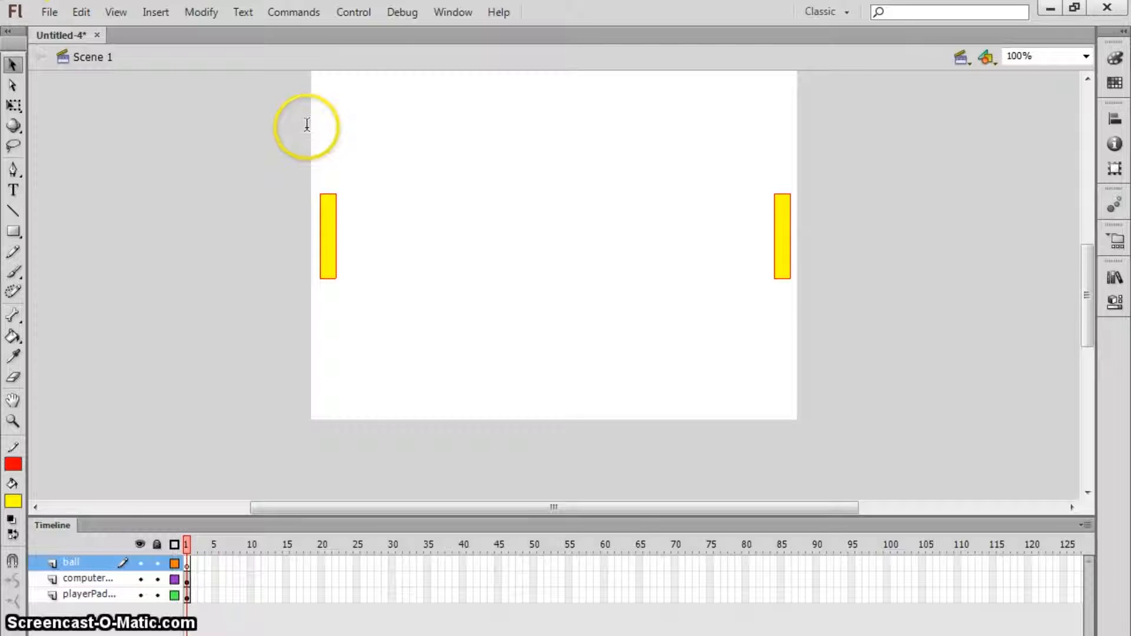
key(o)
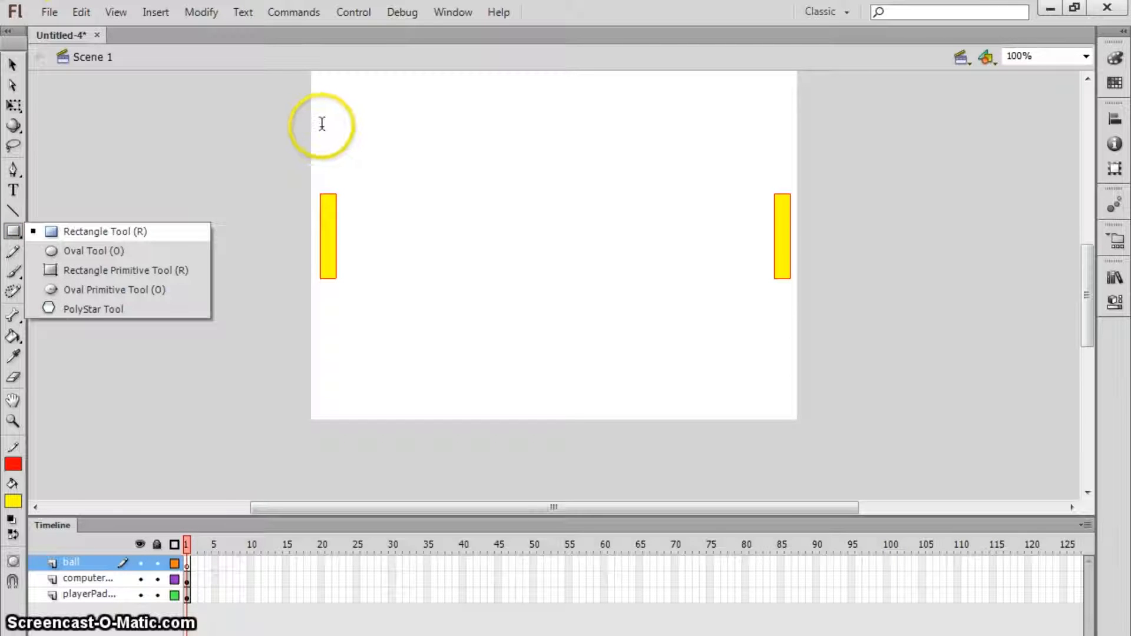
click(13, 465)
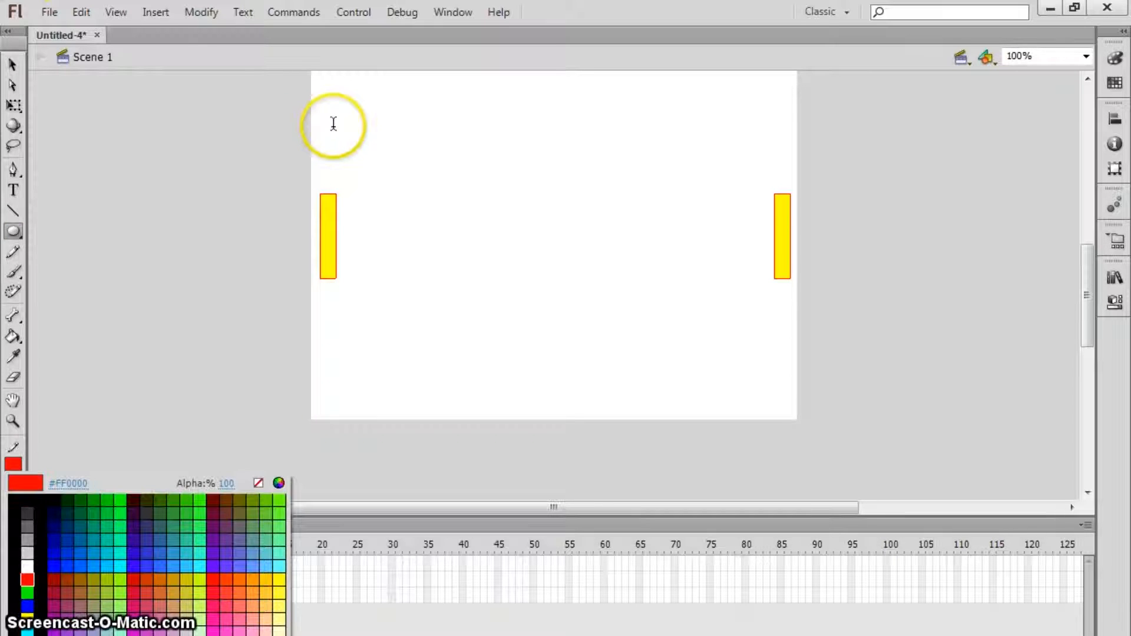
click(258, 483)
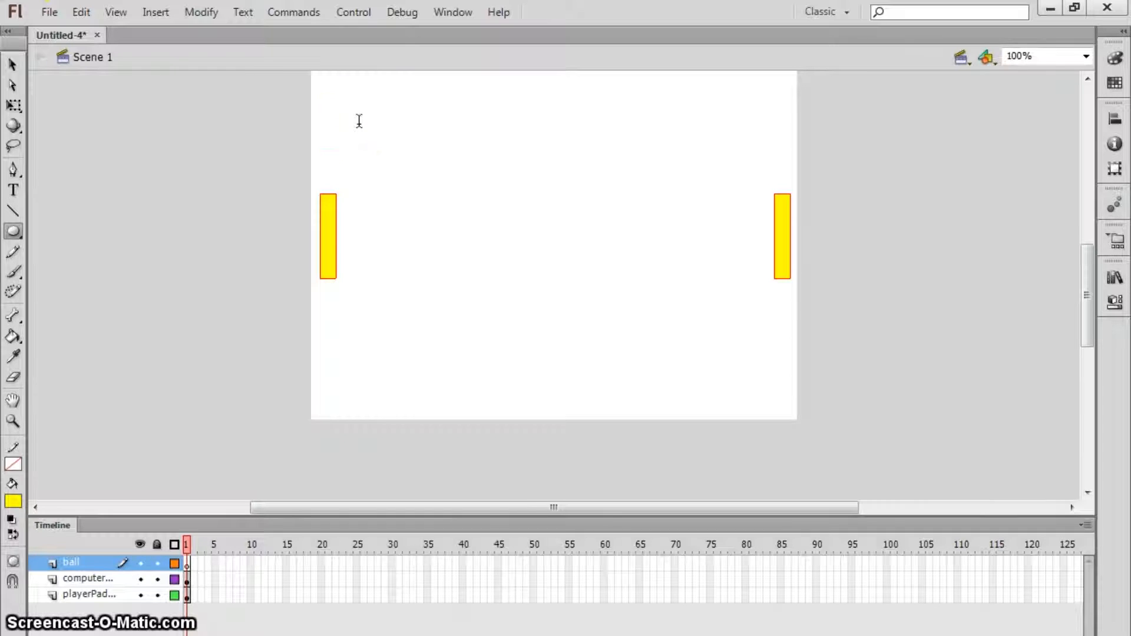
click(13, 501)
click(27, 616)
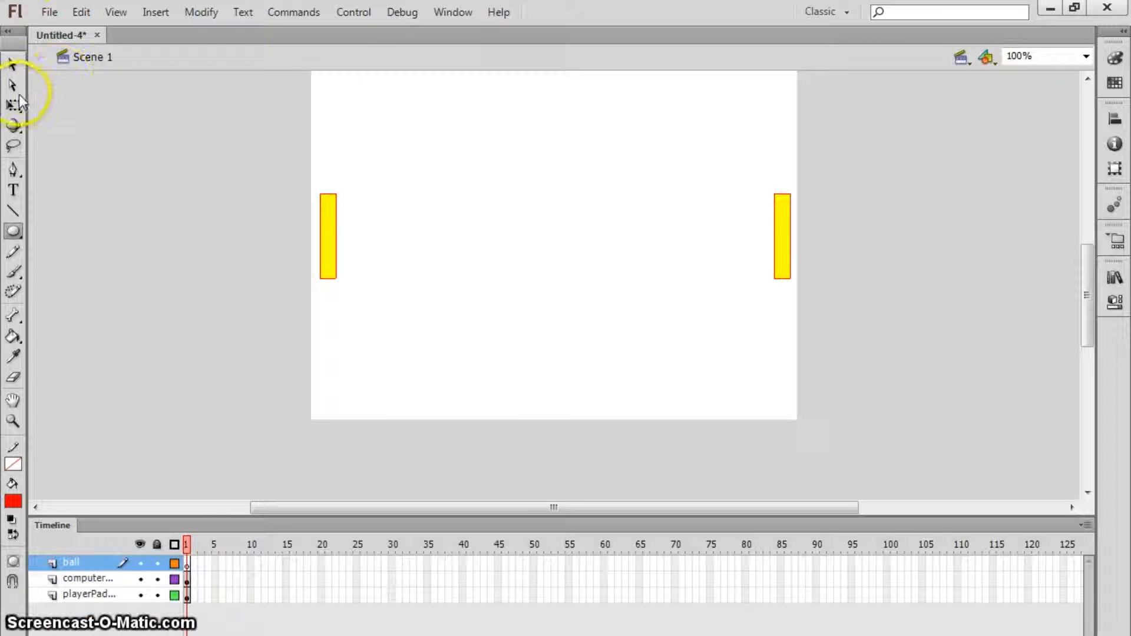
drag(523, 234, 515, 222)
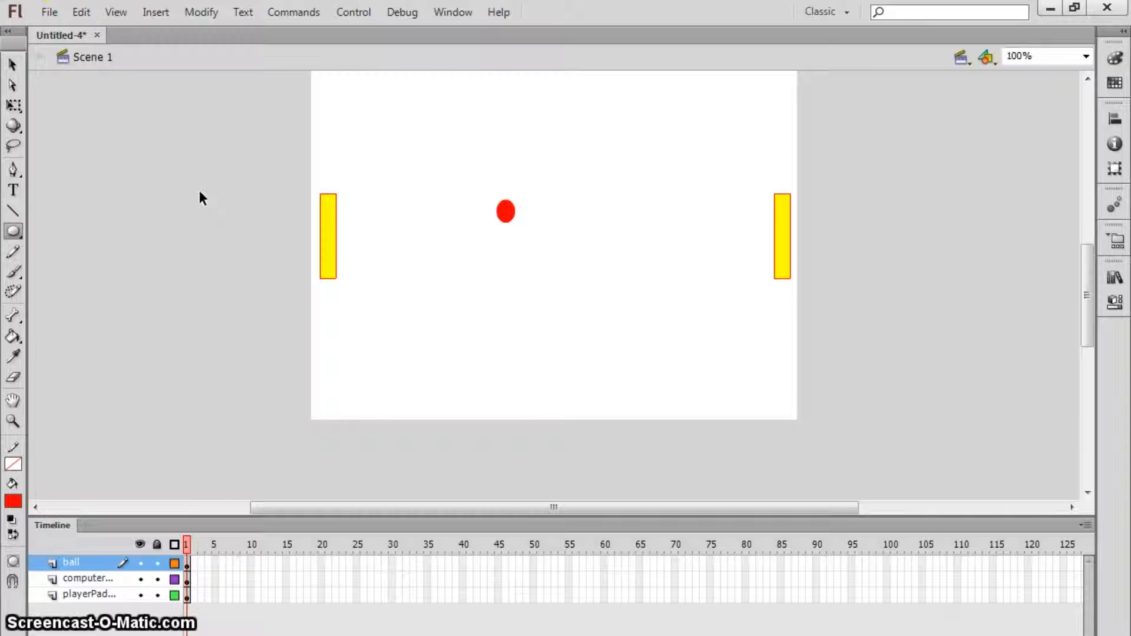
Convert the red oval into a Movie Clip symbol named ball
key(v)
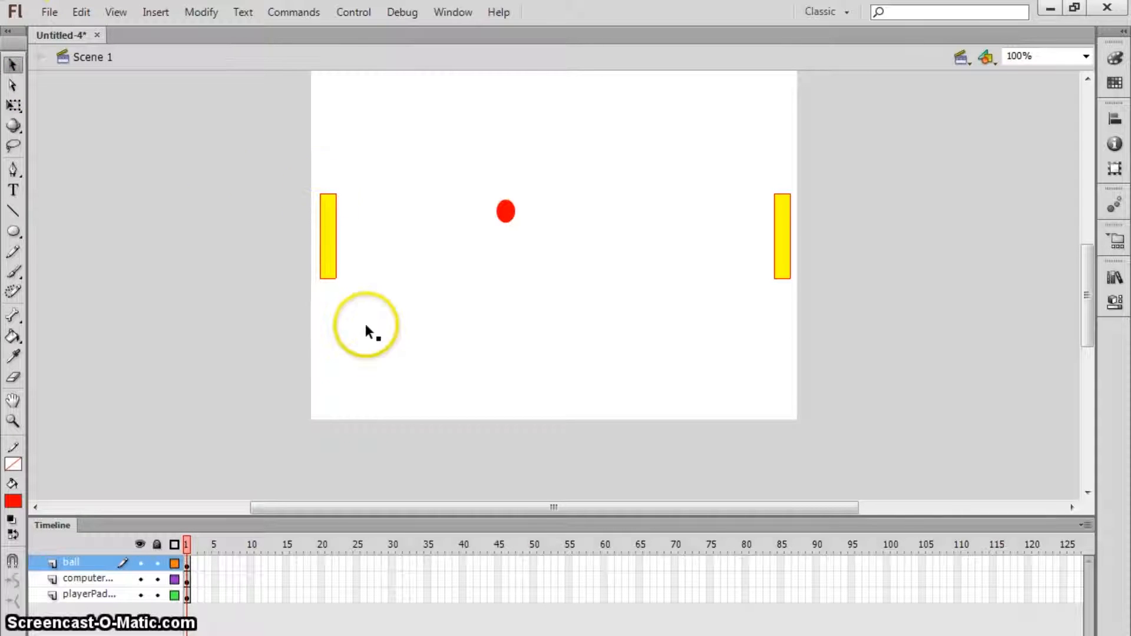
click(506, 211)
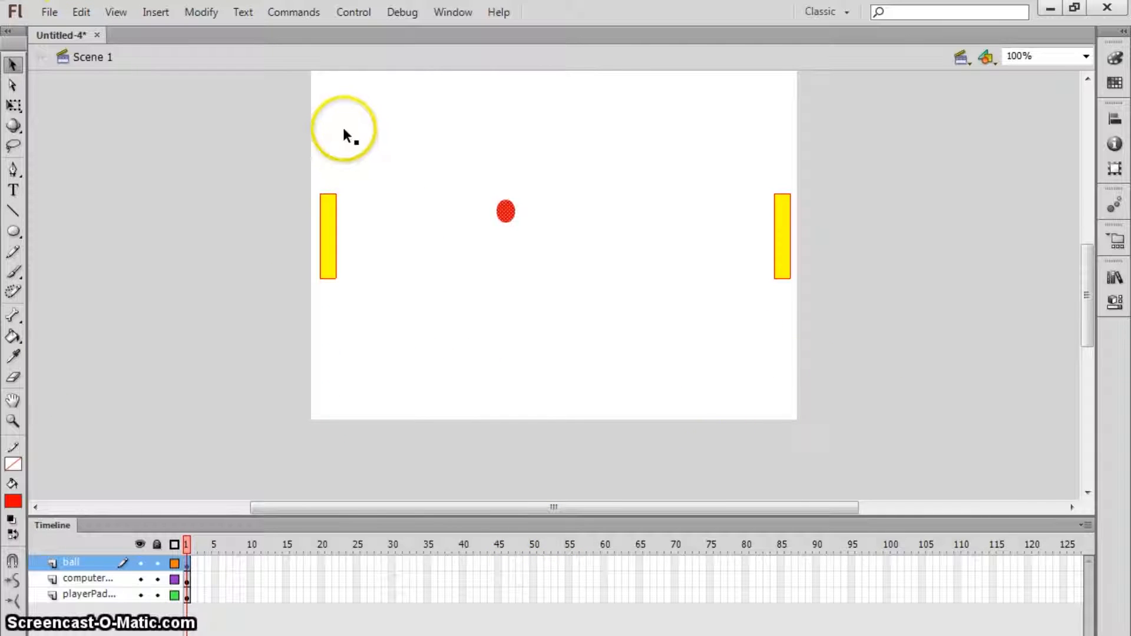
right_click(506, 216)
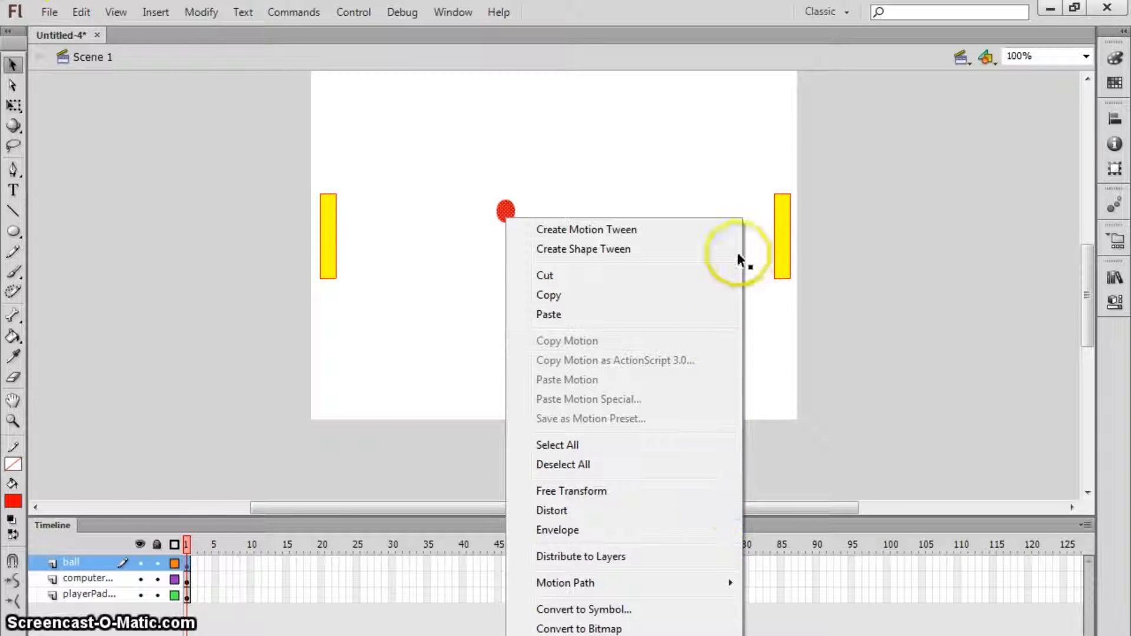
click(725, 610)
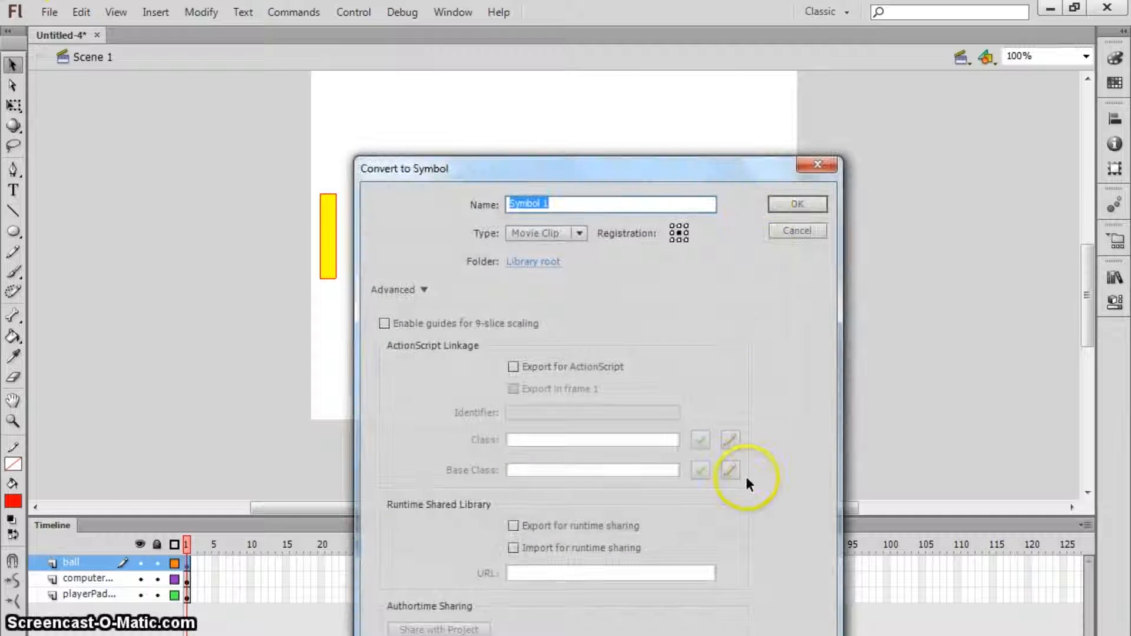
text(ball)
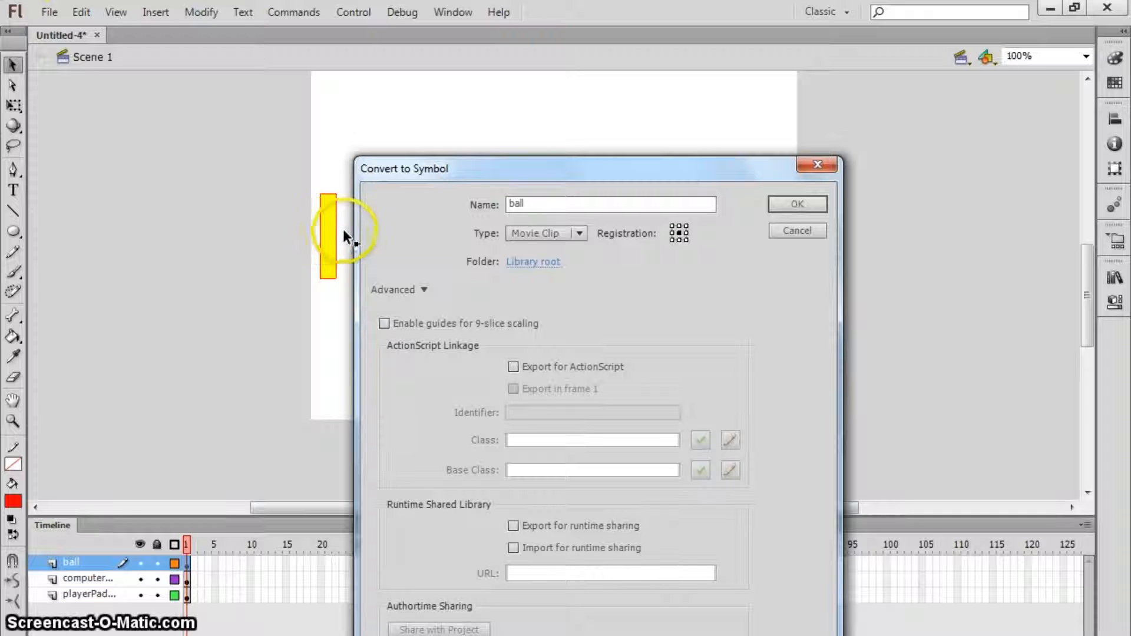
key(Return)
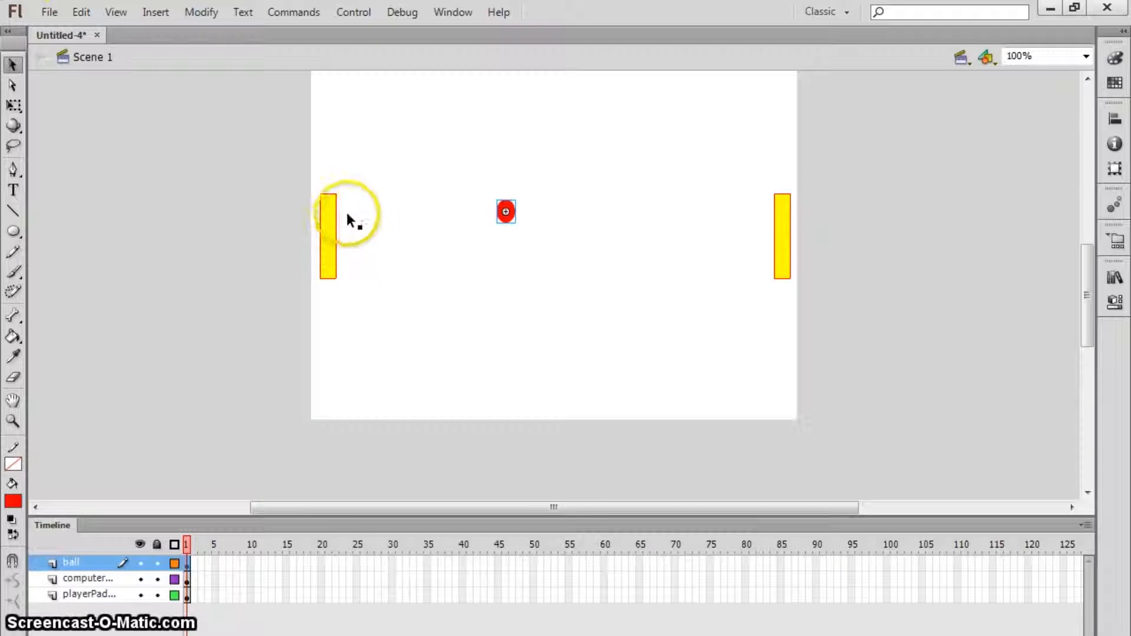
Show the library, preview the computerPaddle and playerPaddle symbols, and move the library clear of the stage
key(ctrl+l)
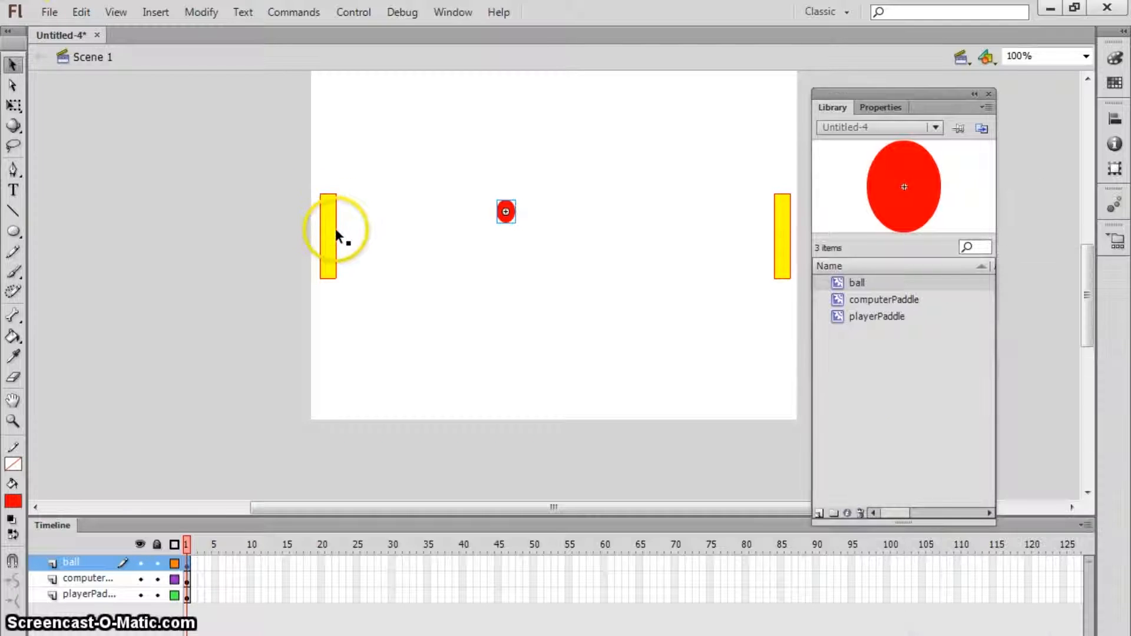
click(884, 300)
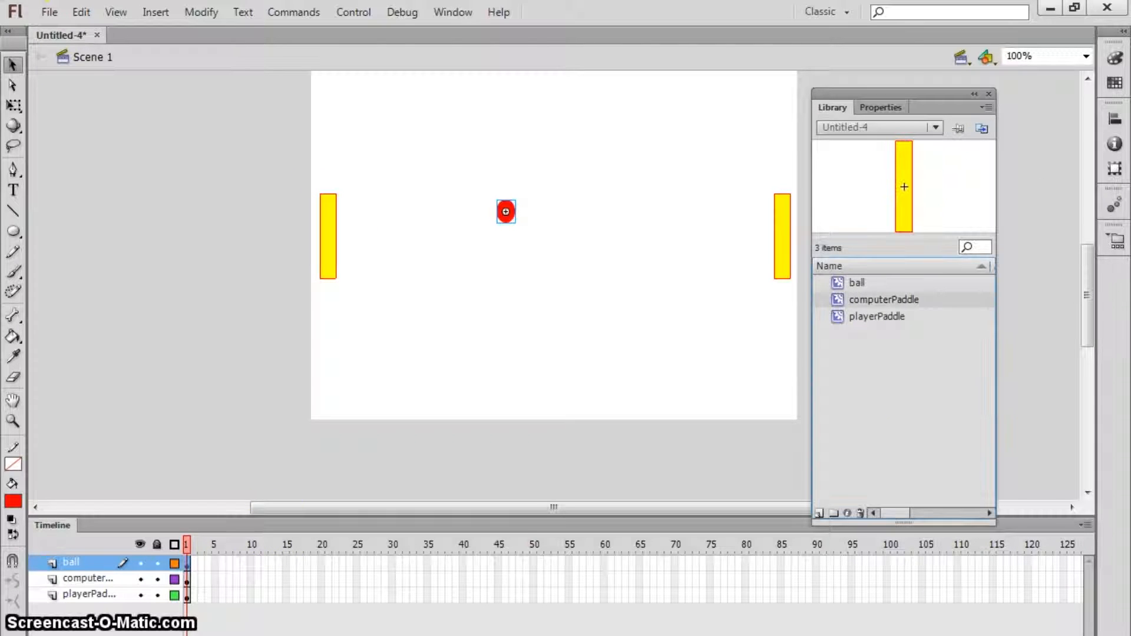
key(Down)
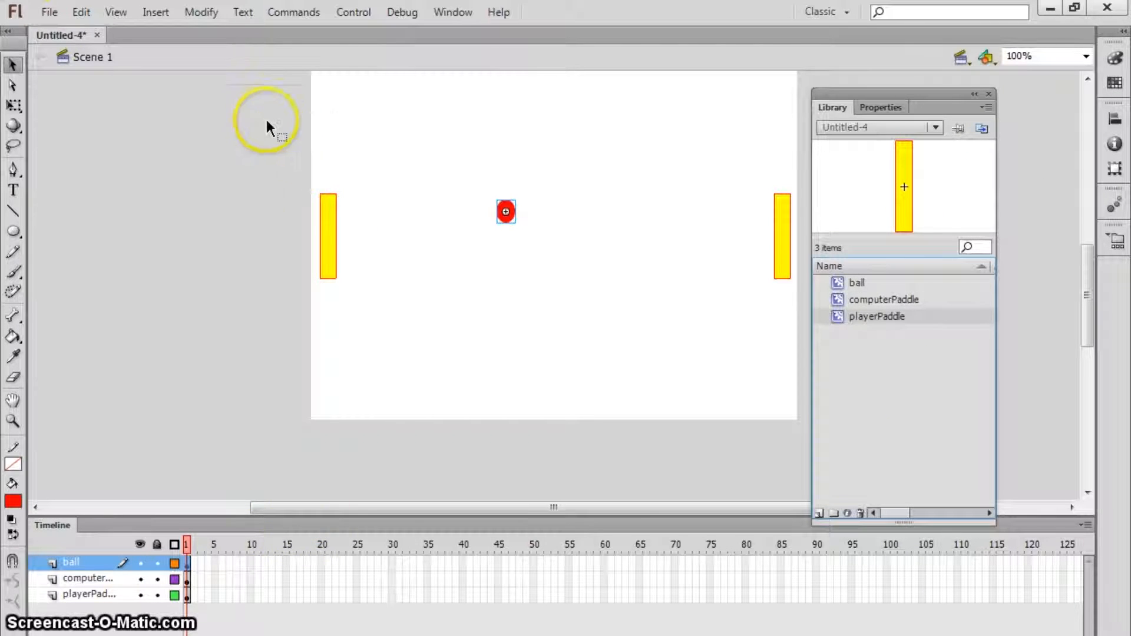
mouse_move(896, 94)
mouse_down()
mouse_move(938, 87)
mouse_move(962, 60)
mouse_up()
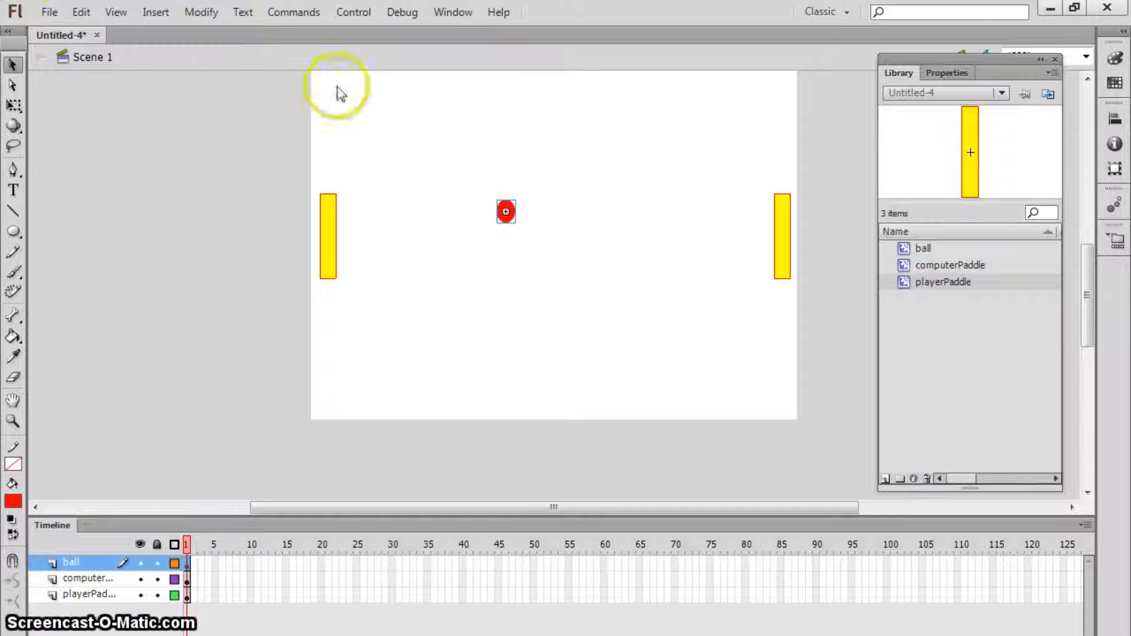
Add a new layer above the ball layer and name it score boxes
click(380, 125)
text(score boxes)
key(Return)
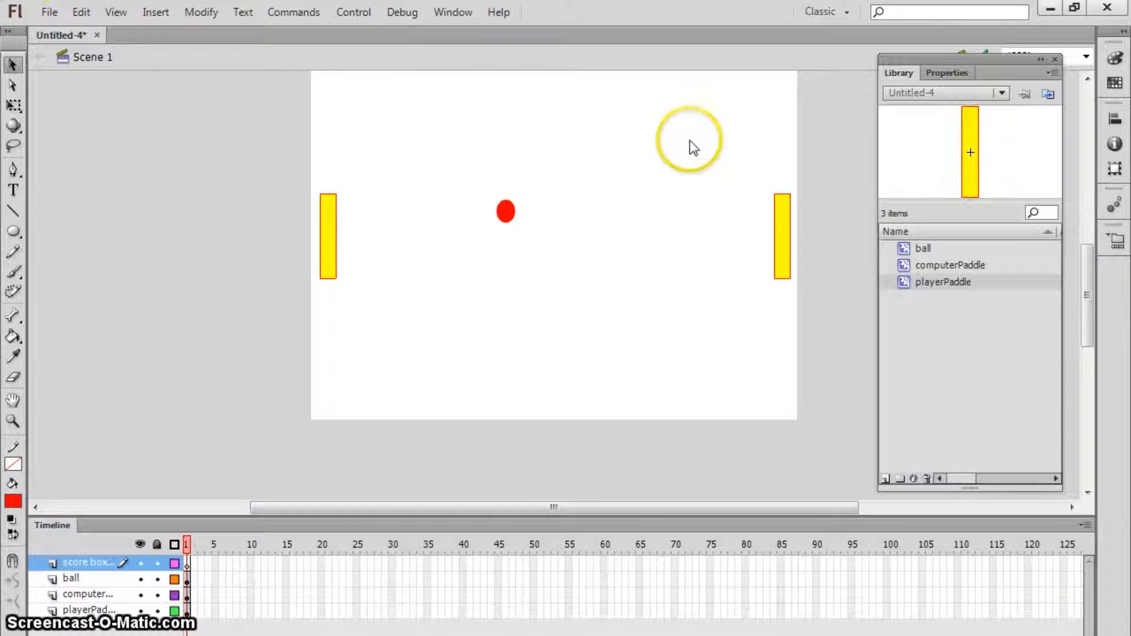
Add an empty Classic Text box about 104 px wide at the stage's upper edge, left of centre, with Dynamic Text as its type
key(t)
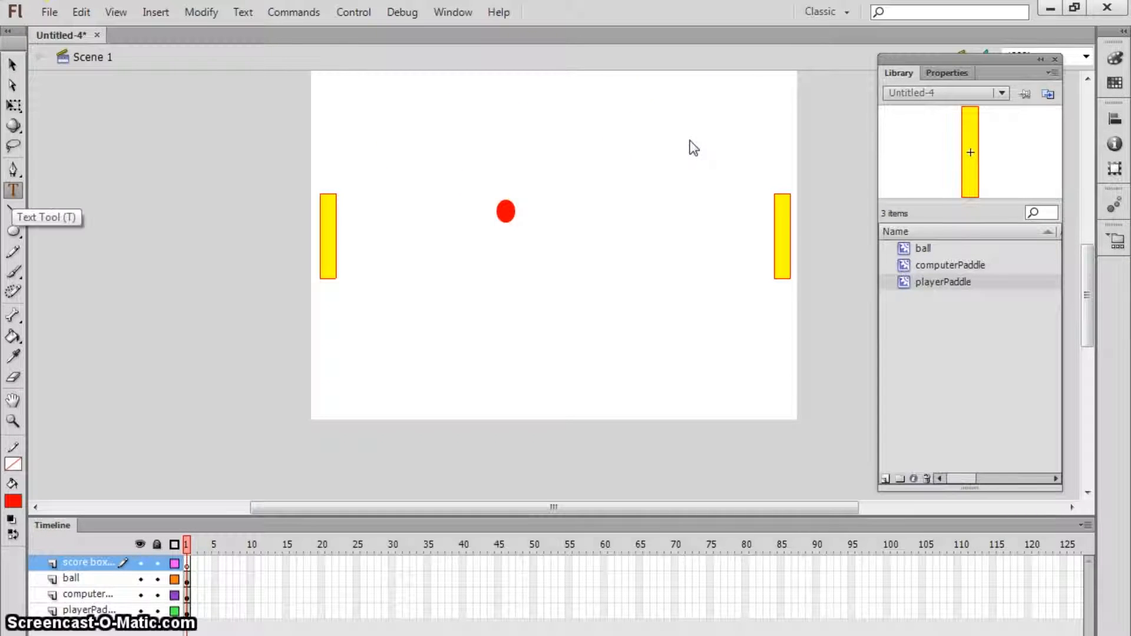
scroll(689, 145, up, 3)
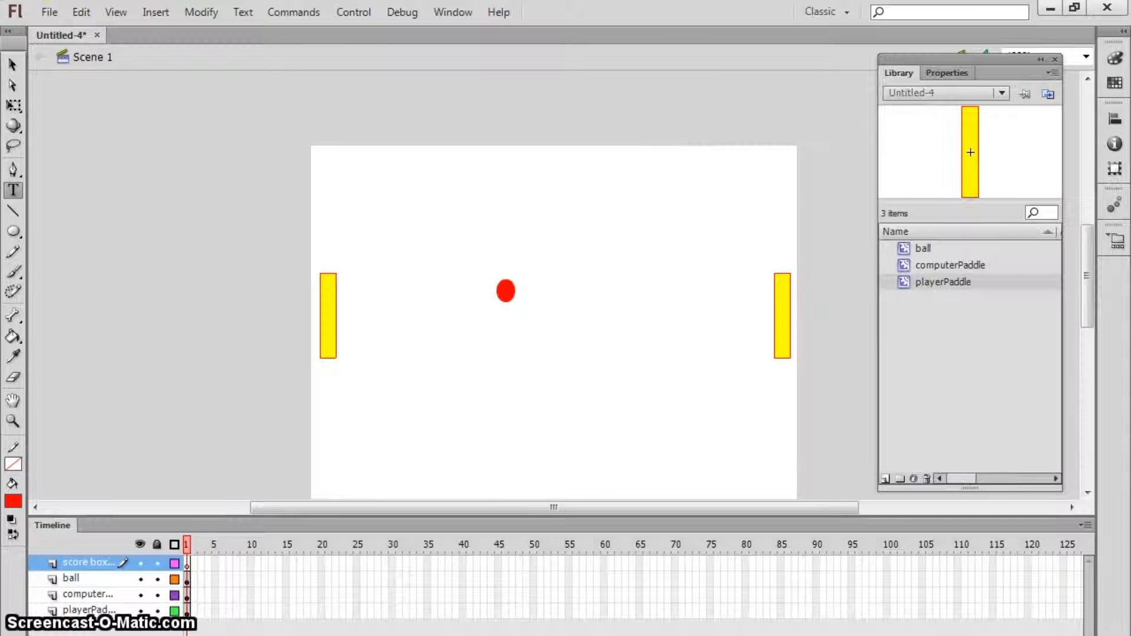
click(528, 618)
click(433, 168)
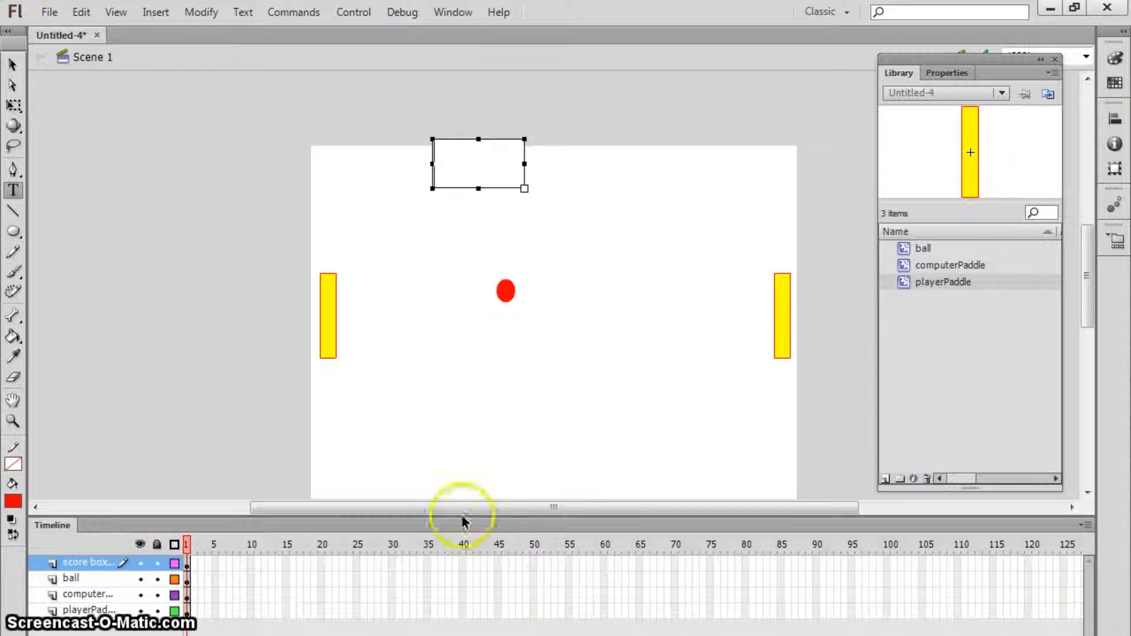
key(ctrl+F3)
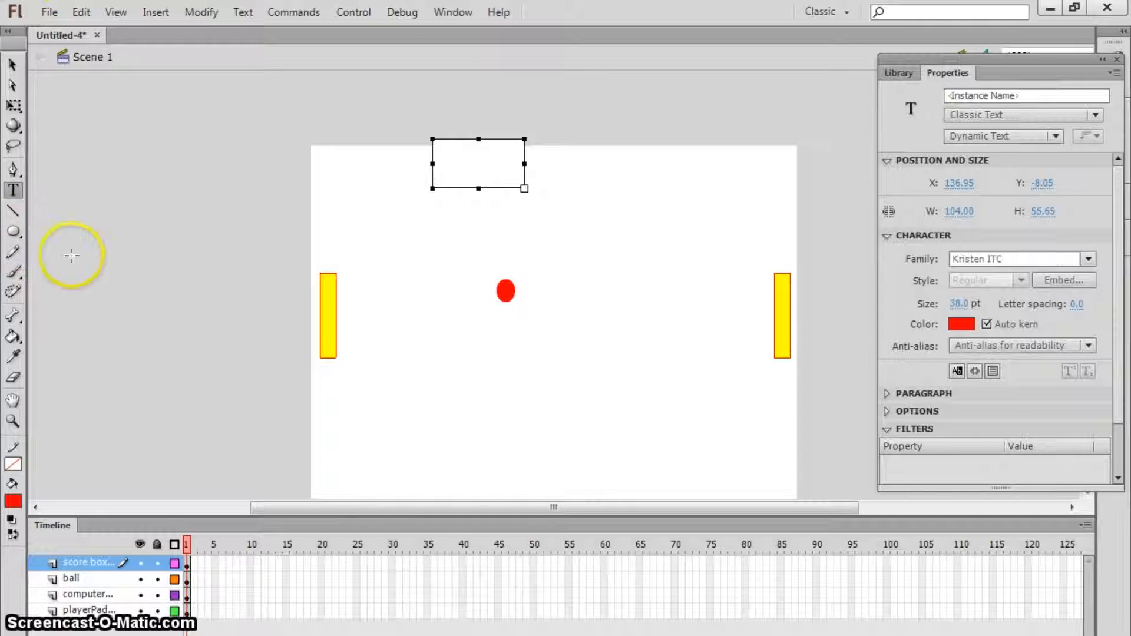
key(alt+Down)
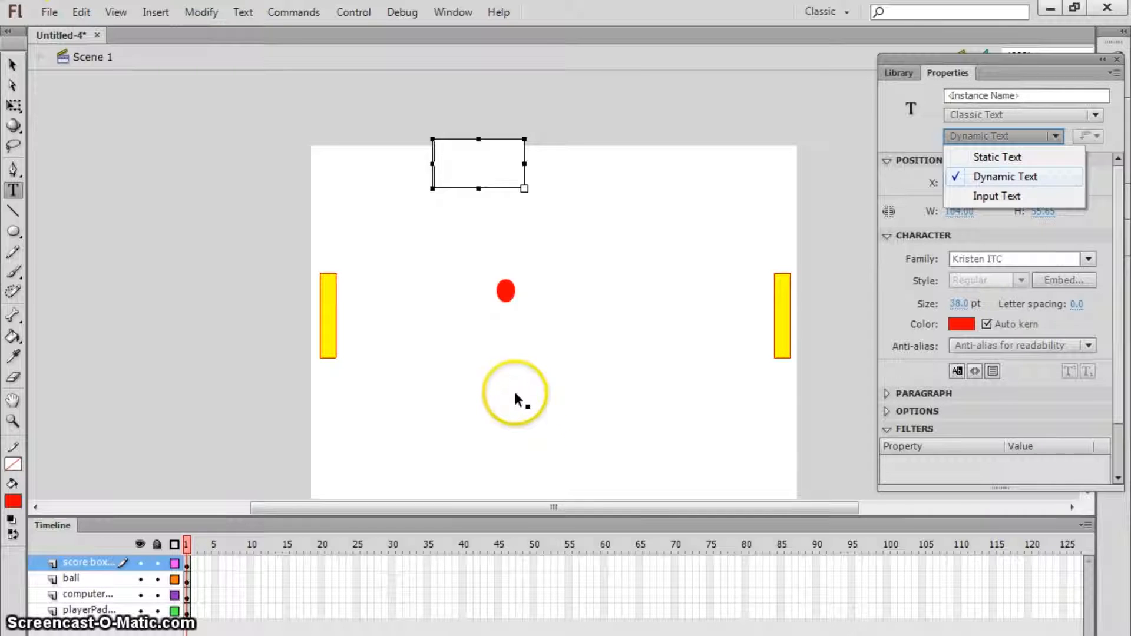
click(515, 291)
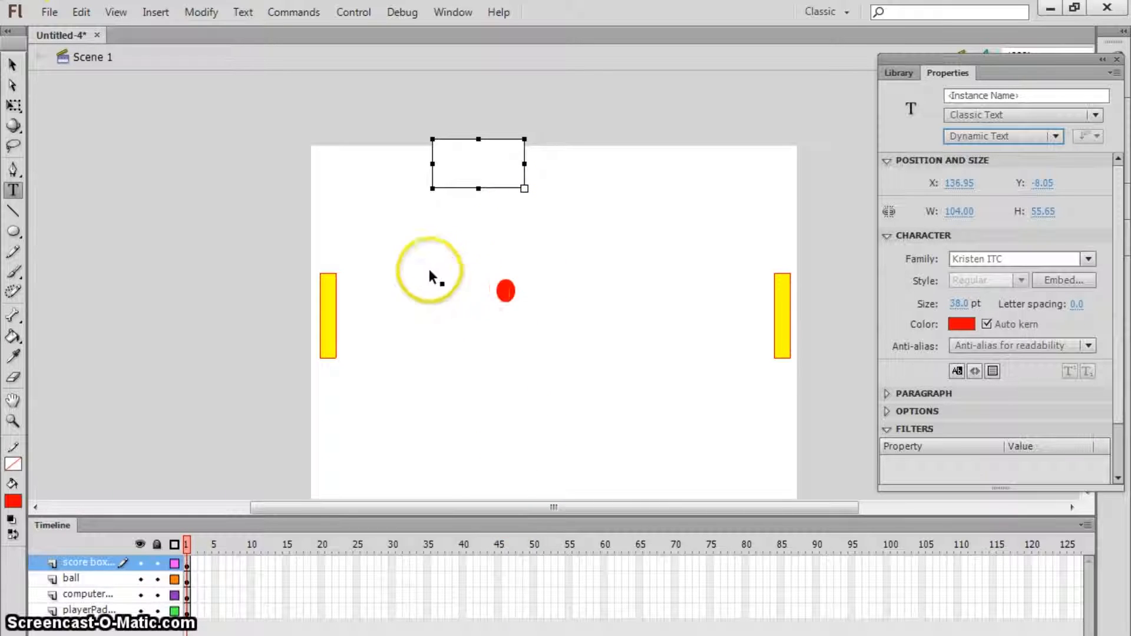
Reduce the text box's font size to 21 pt and shrink the box to about 23 by 33 px
mouse_move(525, 188)
mouse_down()
mouse_move(596, 278)
mouse_move(490, 189)
mouse_up()
drag(565, 362, 513, 396)
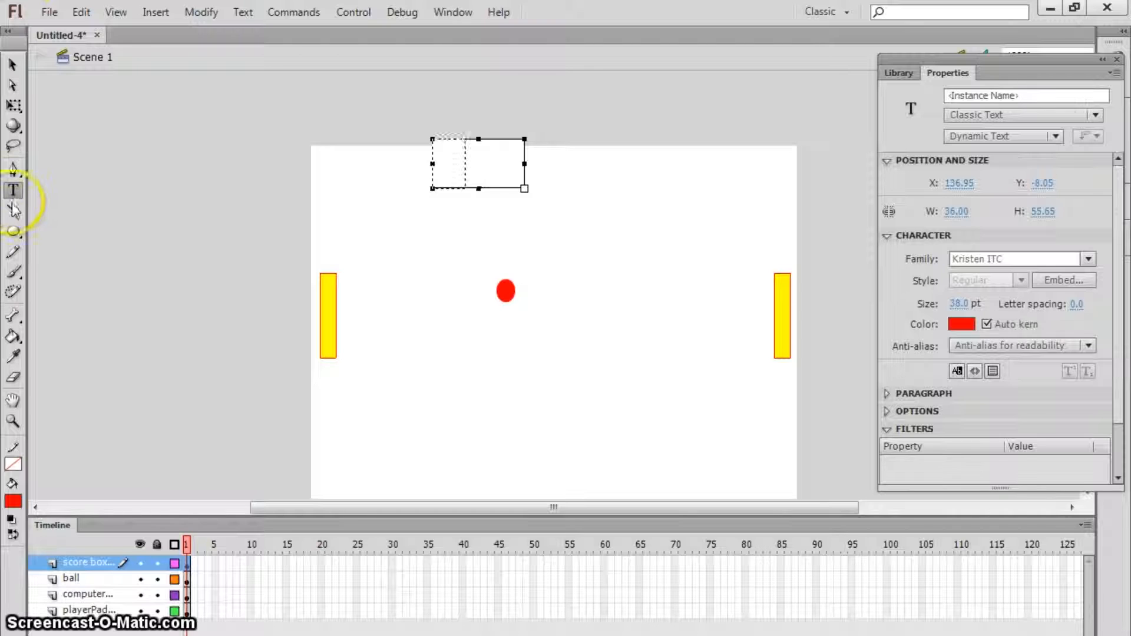
click(470, 329)
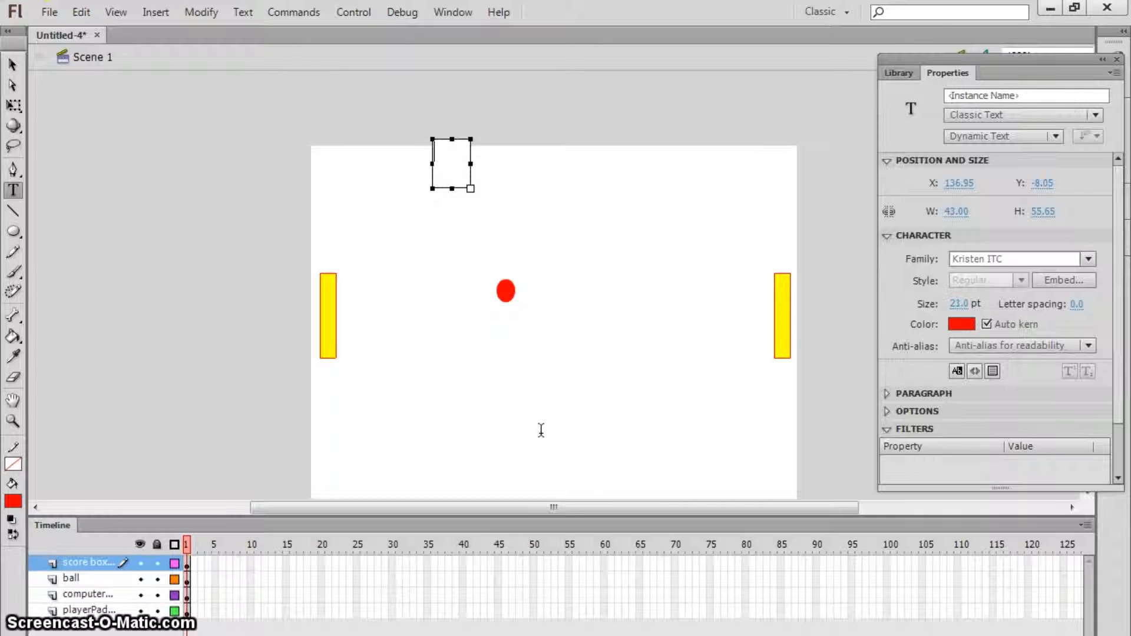
drag(470, 188, 449, 168)
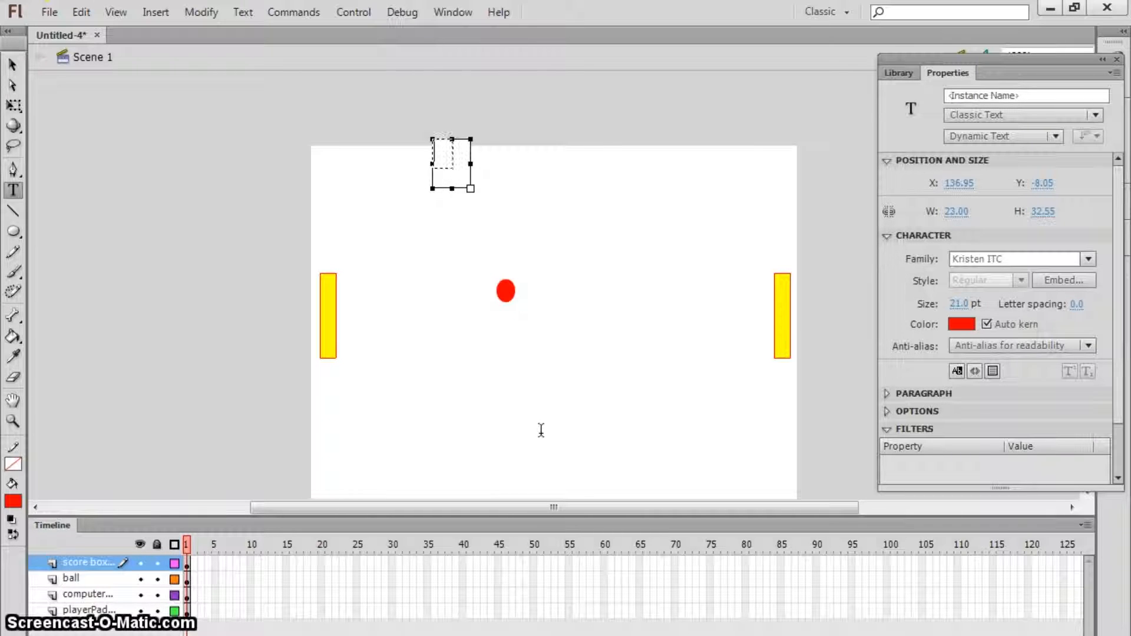
click(13, 64)
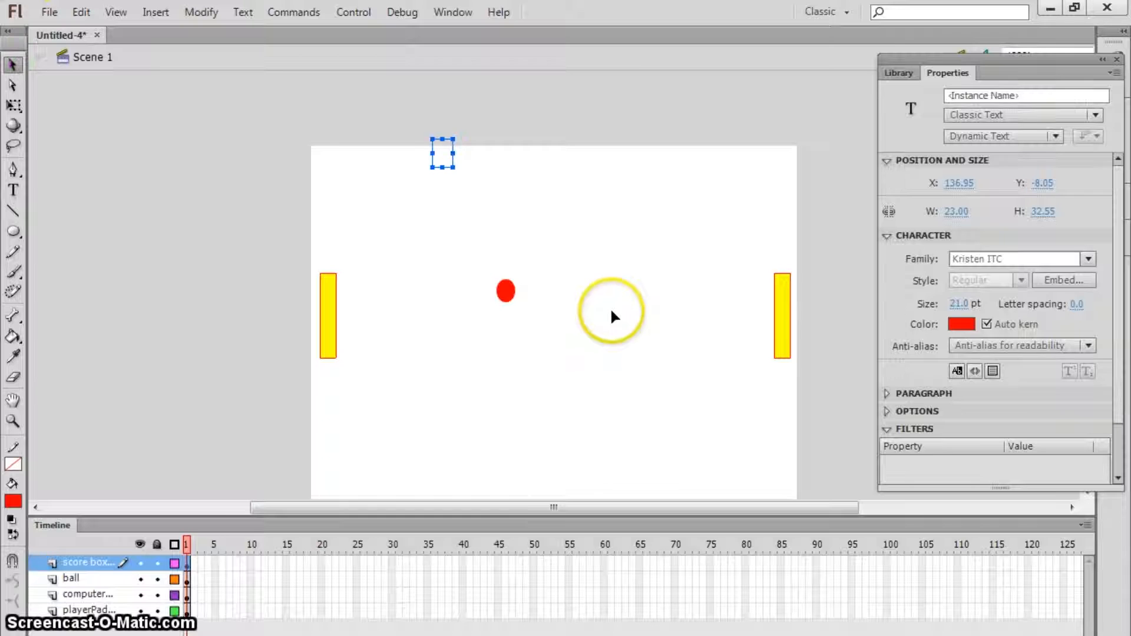
click(612, 311)
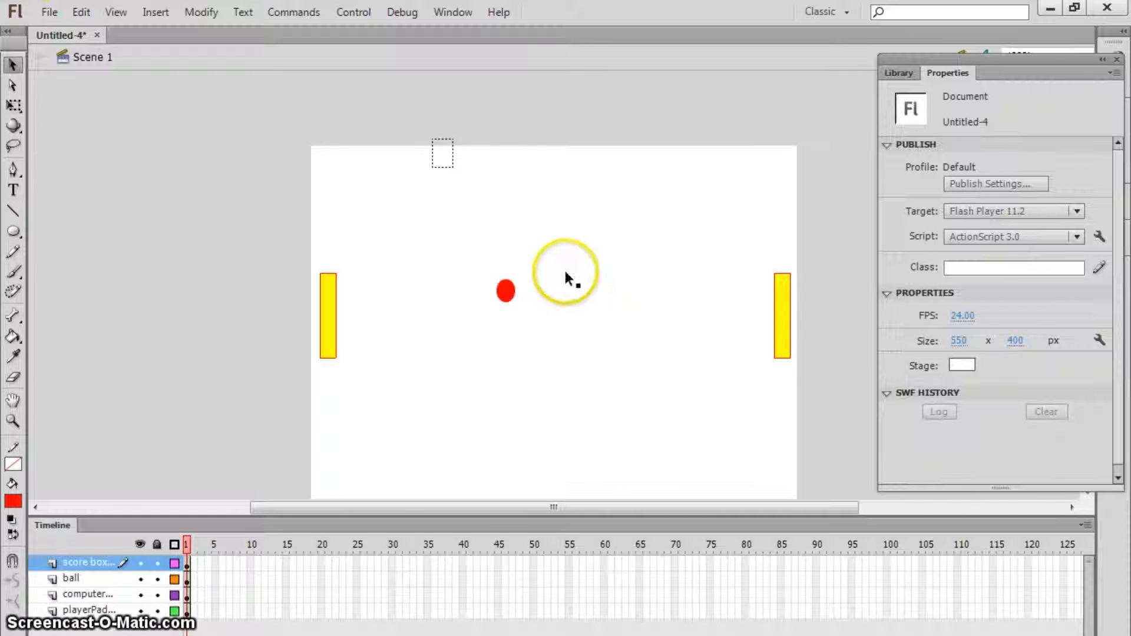
Move the text box fully onto the stage, to about X 171 and Y 10, and deselect it
key(ctrl+z)
drag(442, 153, 473, 169)
click(424, 283)
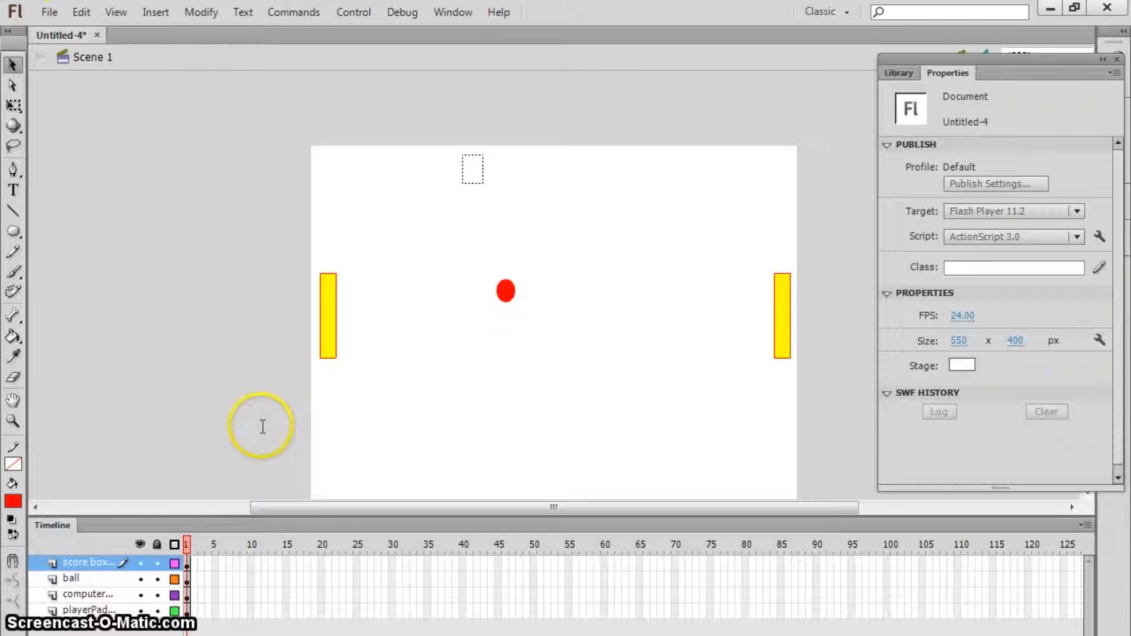
Set the text box's font size to 35 pt and widen the box to about 38 px
click(473, 169)
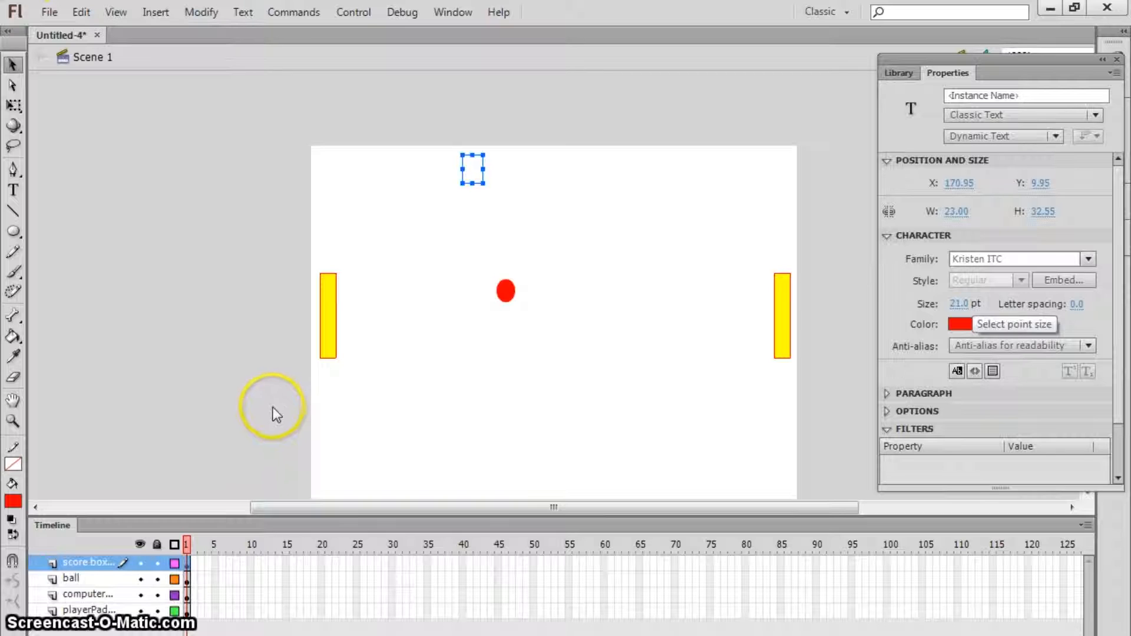
drag(960, 304, 964, 304)
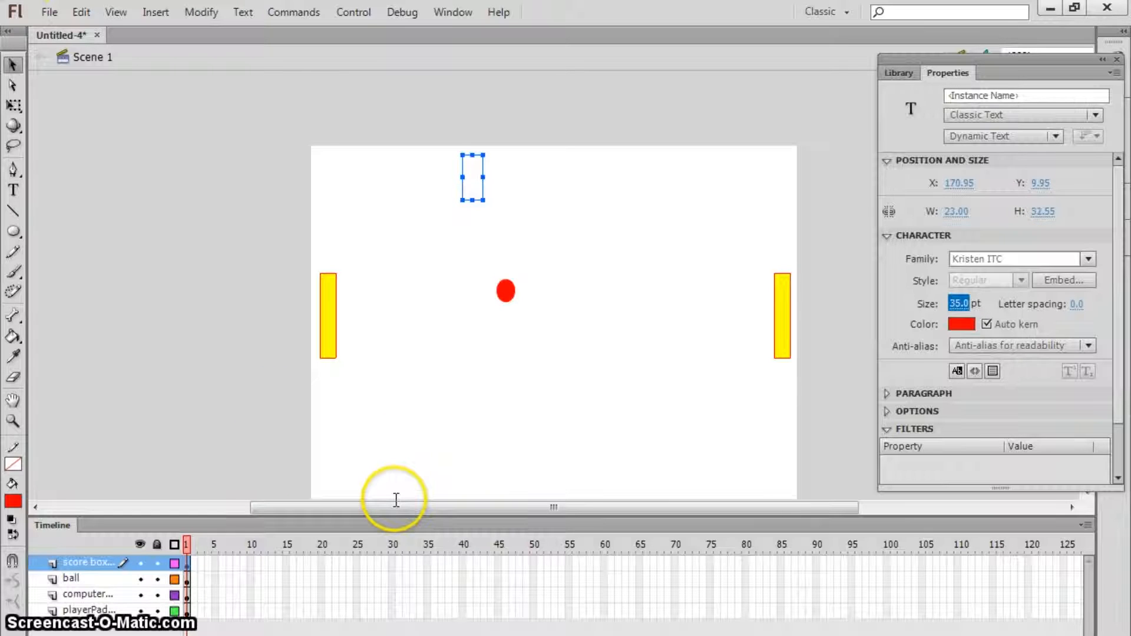
drag(483, 178, 496, 177)
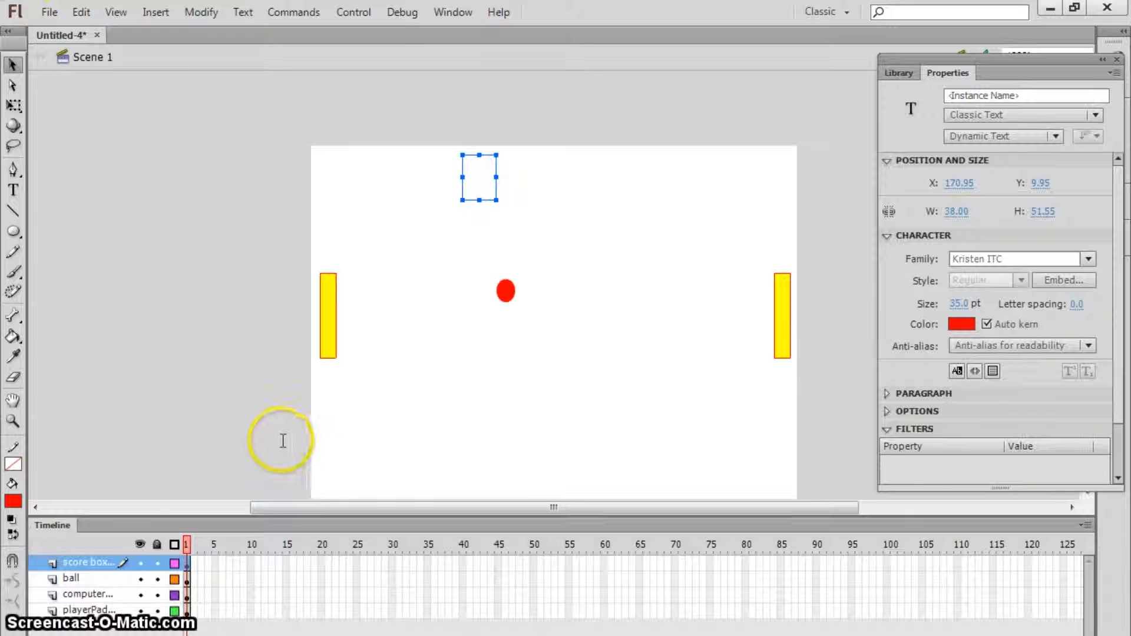
click(327, 436)
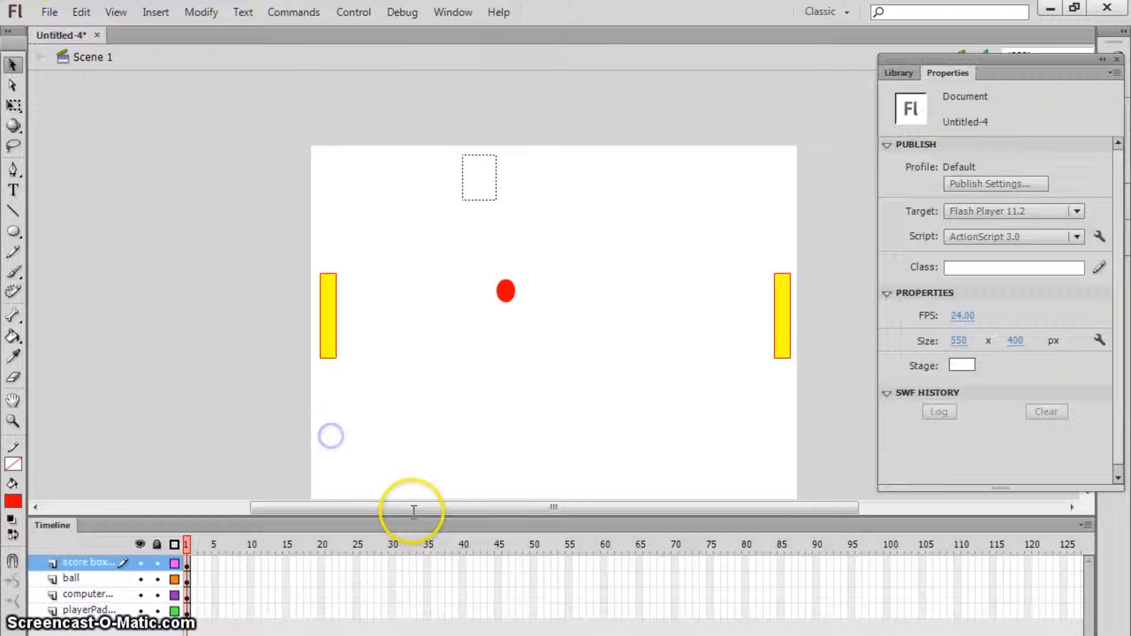
Duplicate the score text box and place the copy level with the original at about X 306, Y 10, then deselect it
key(ctrl+z)
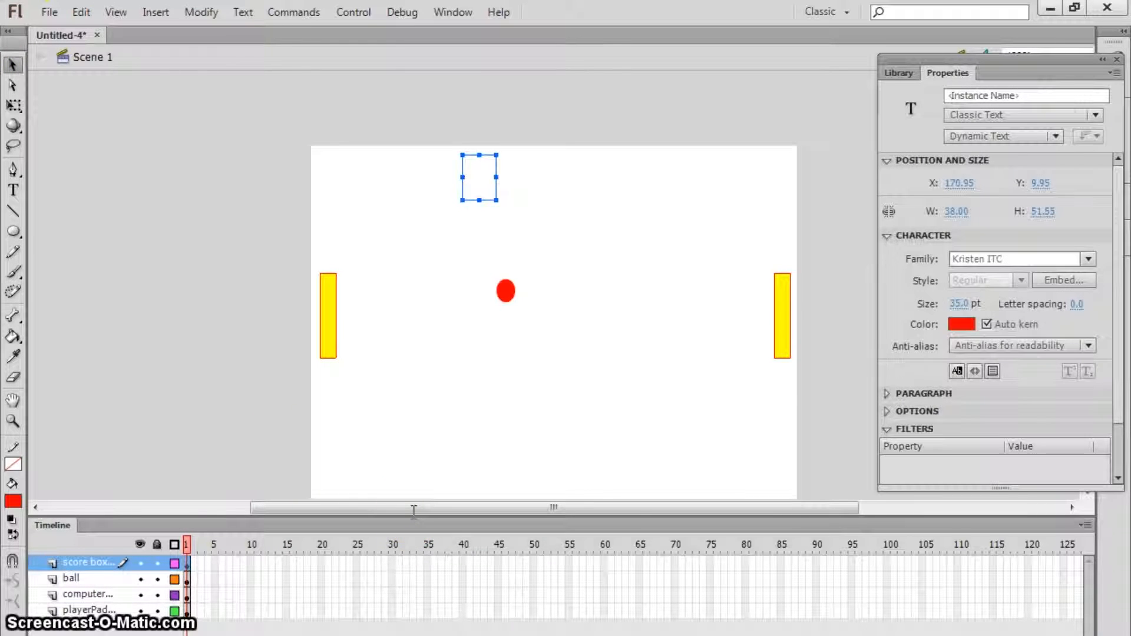
key(ctrl+v)
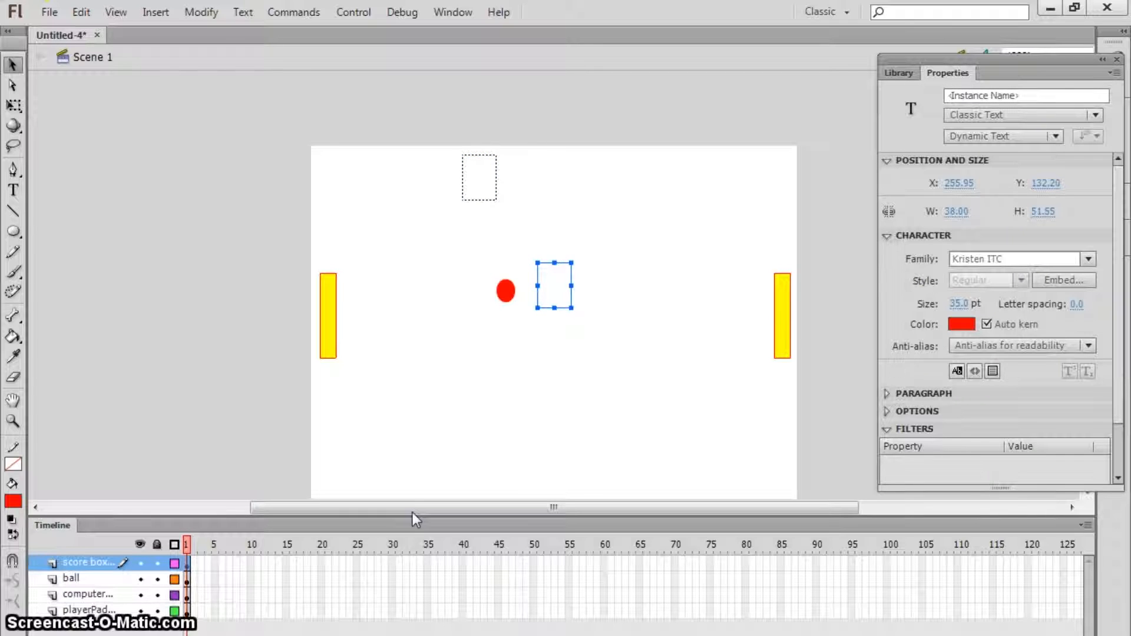
drag(554, 262, 597, 155)
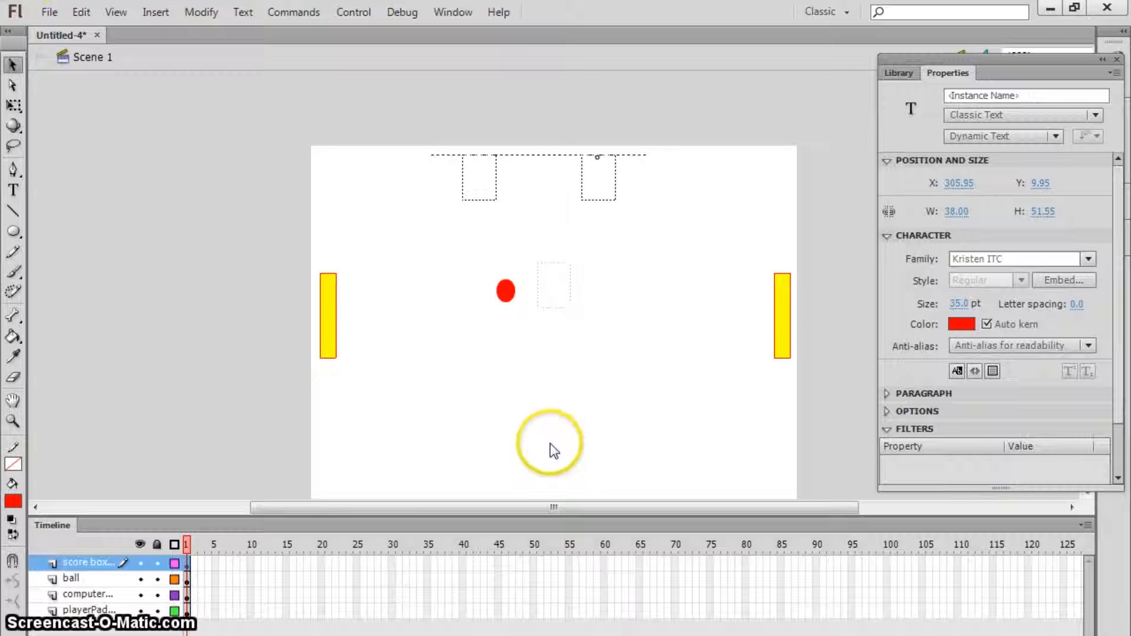
click(619, 243)
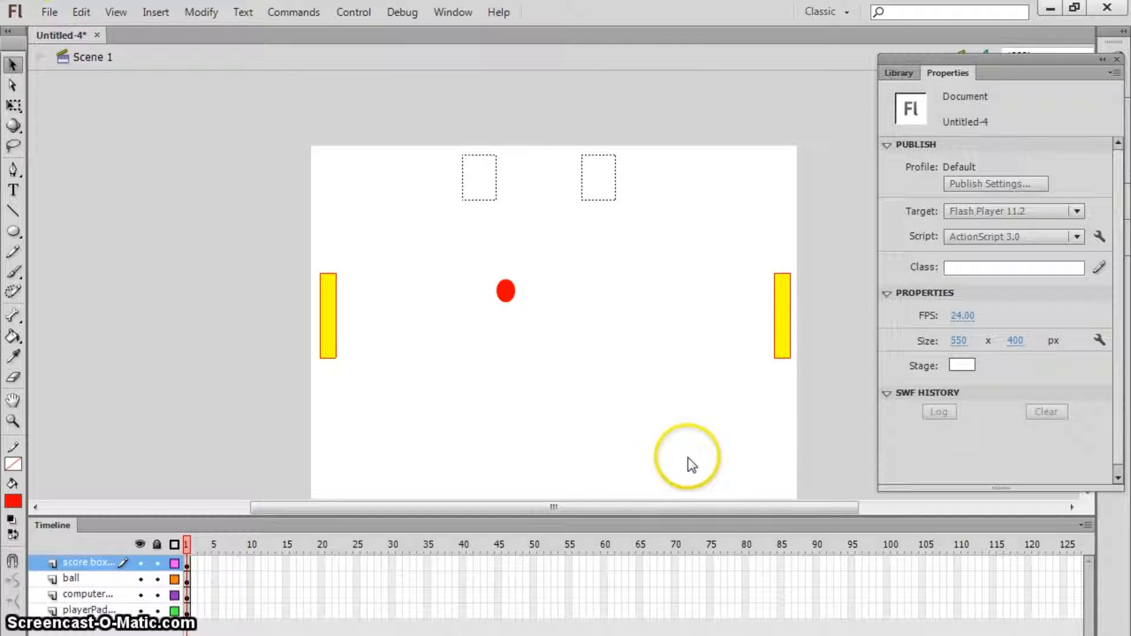
Place a second playerPaddle instance on the stage beside the player paddle, at about X 67, Y 258
click(328, 317)
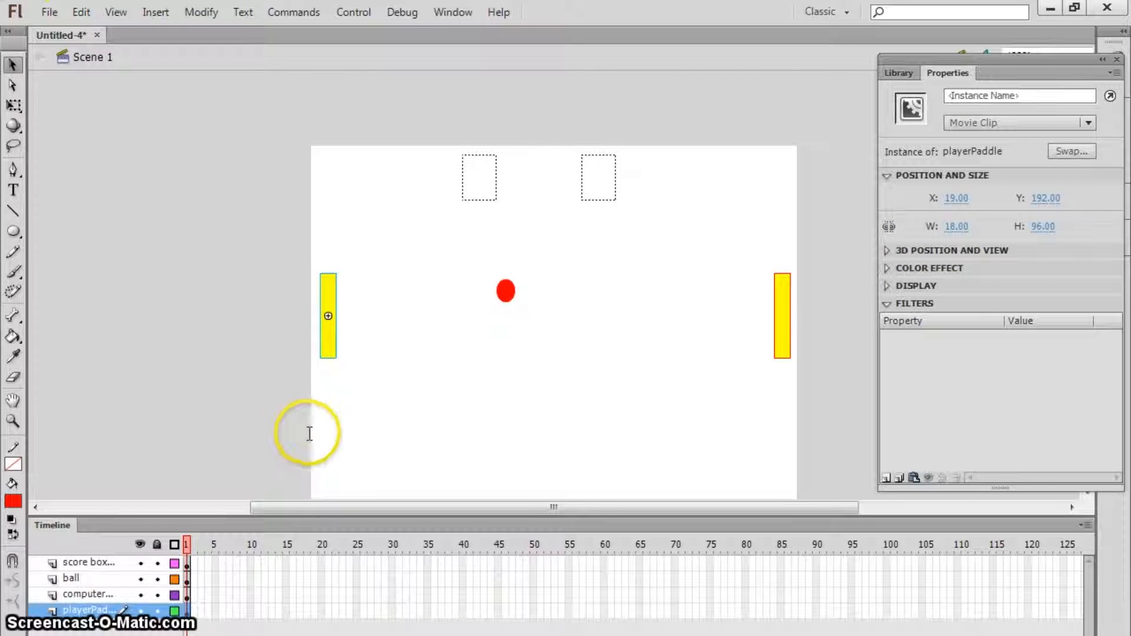
right_click(328, 433)
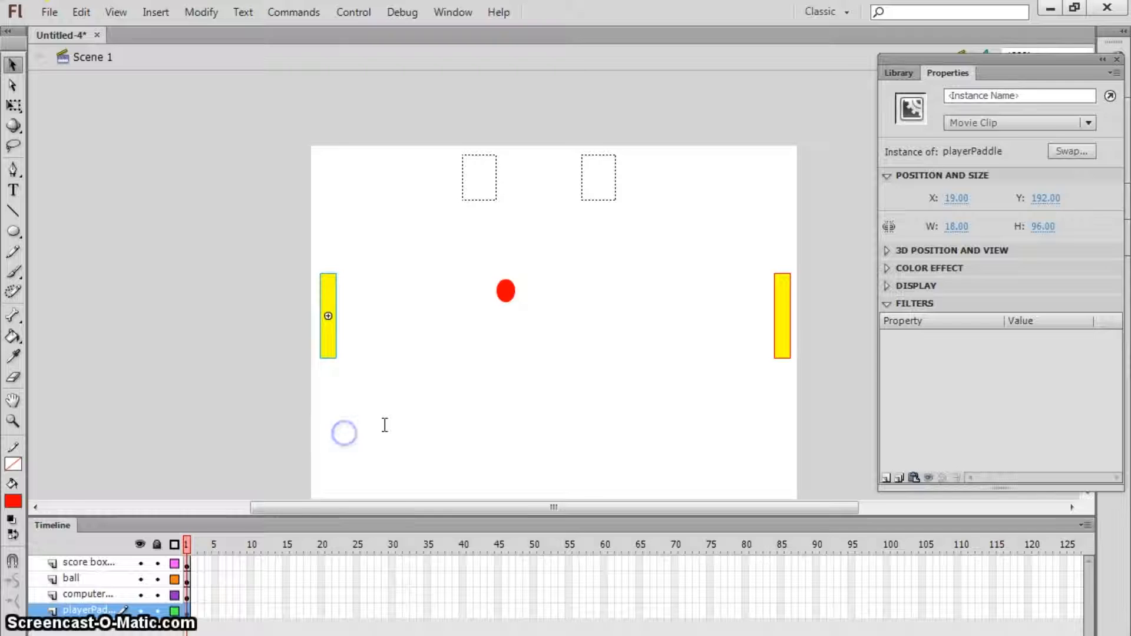
click(356, 462)
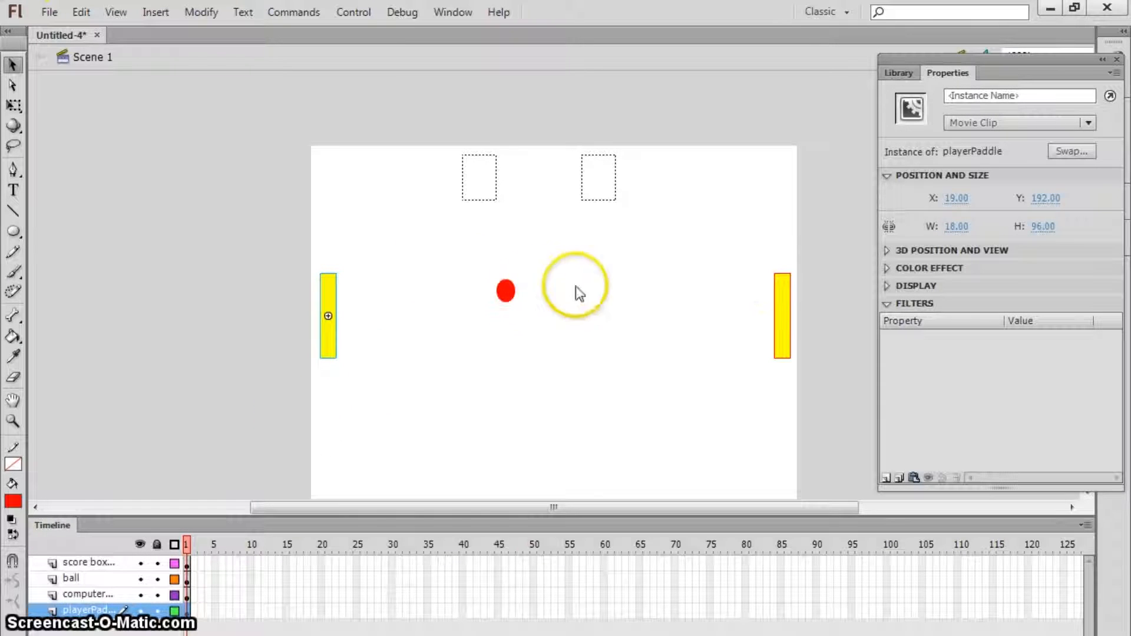
key(ctrl+v)
drag(554, 287, 370, 375)
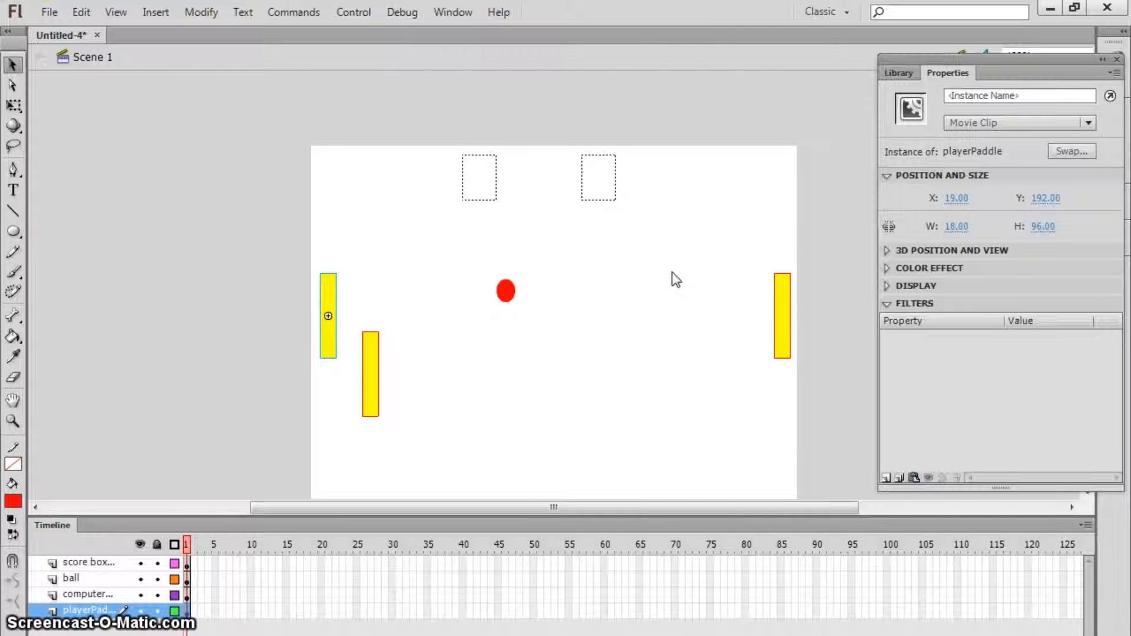
Select the extra playerPaddle instance and delete it from the stage
key(Tab)
key(Tab)
key(Tab)
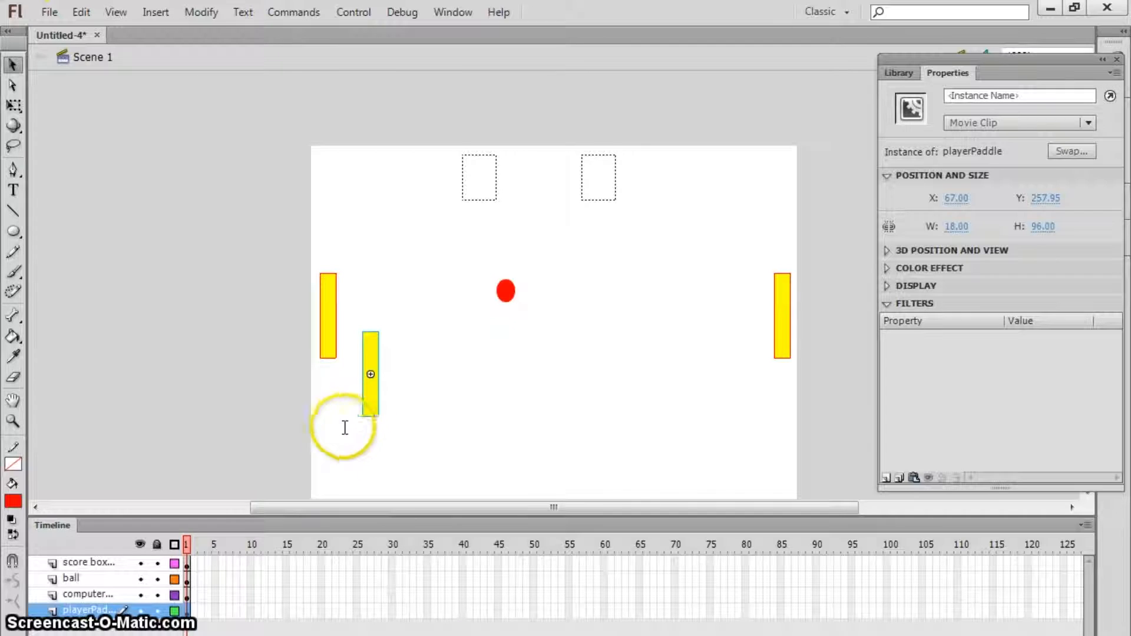
key(Tab)
key(Tab)
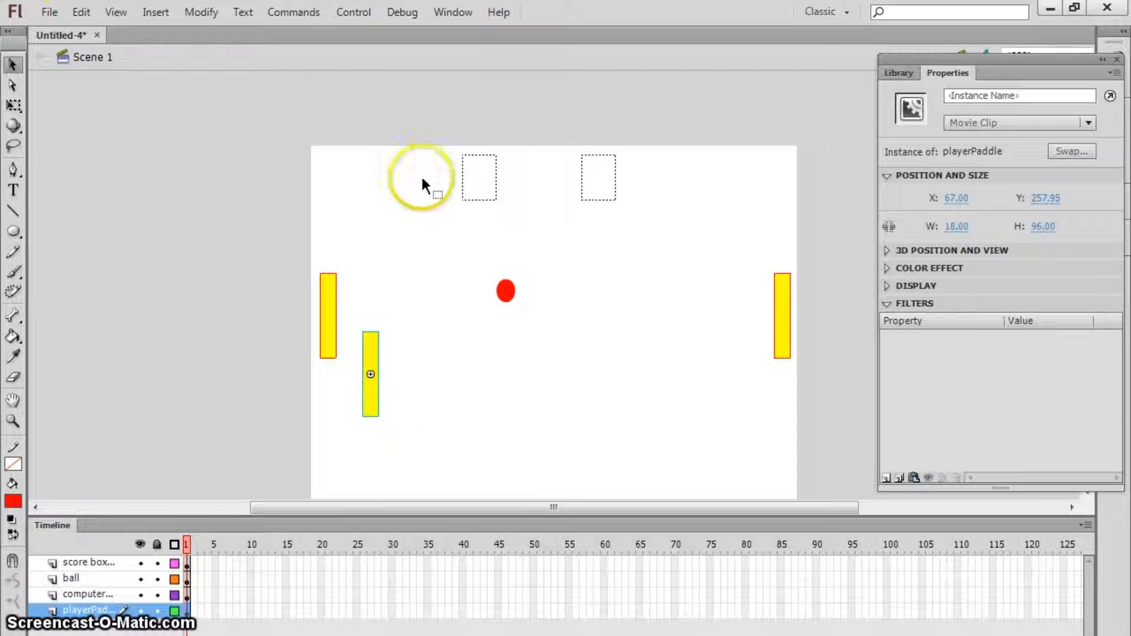
key(Tab)
key(Tab)
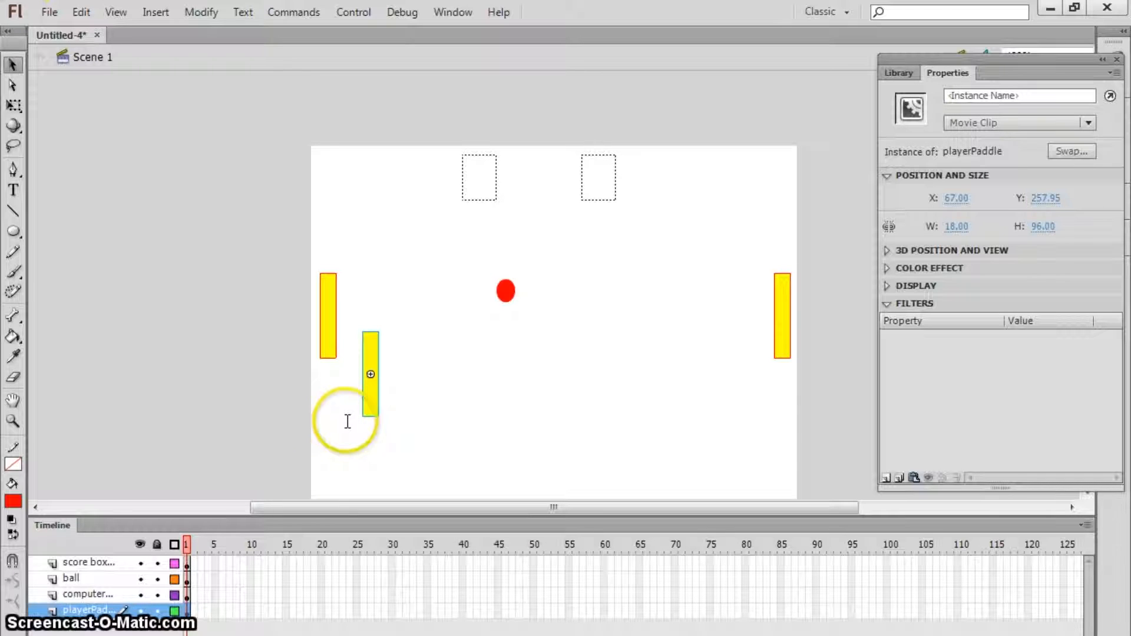
key(Tab)
key(Tab)
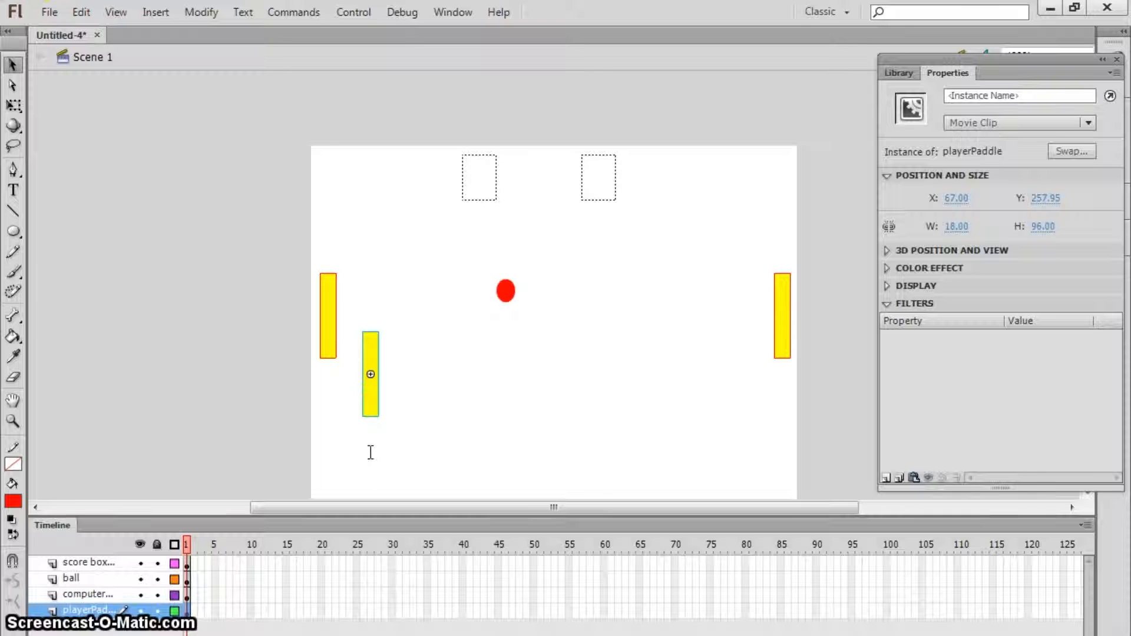
key(Delete)
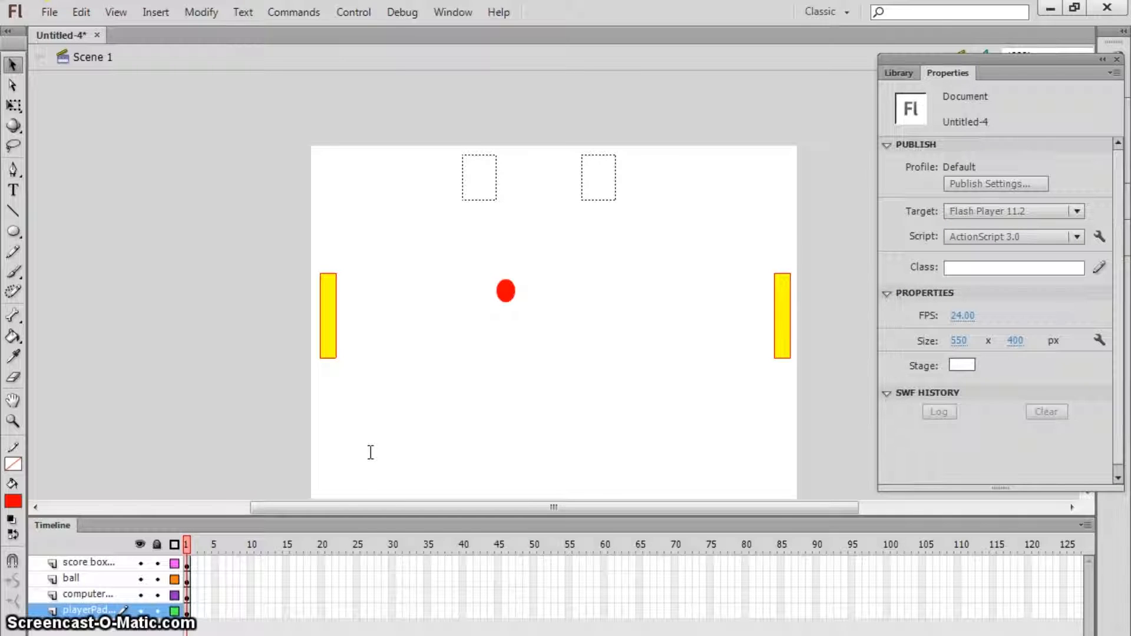
Give the player paddle the instance name player
key(ctrl+z)
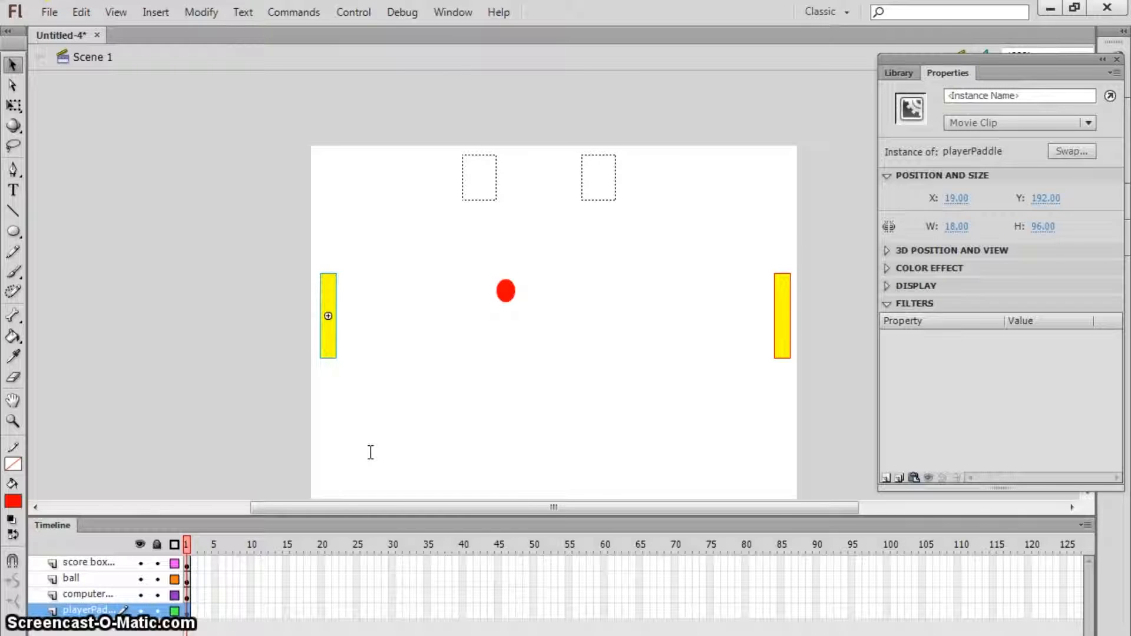
click(1019, 97)
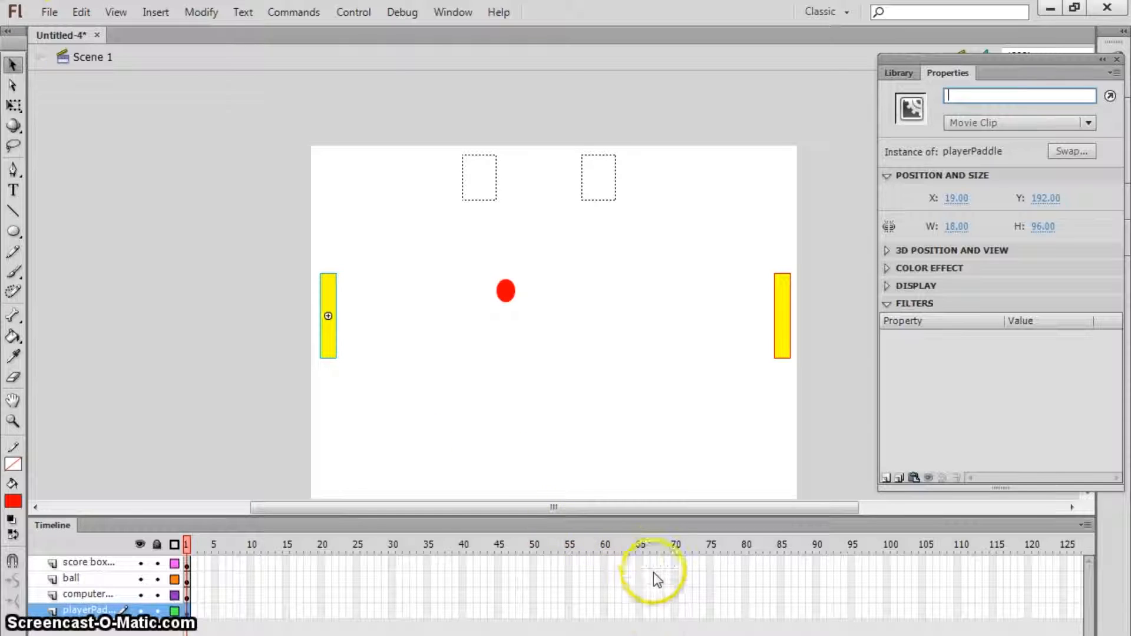
text(player)
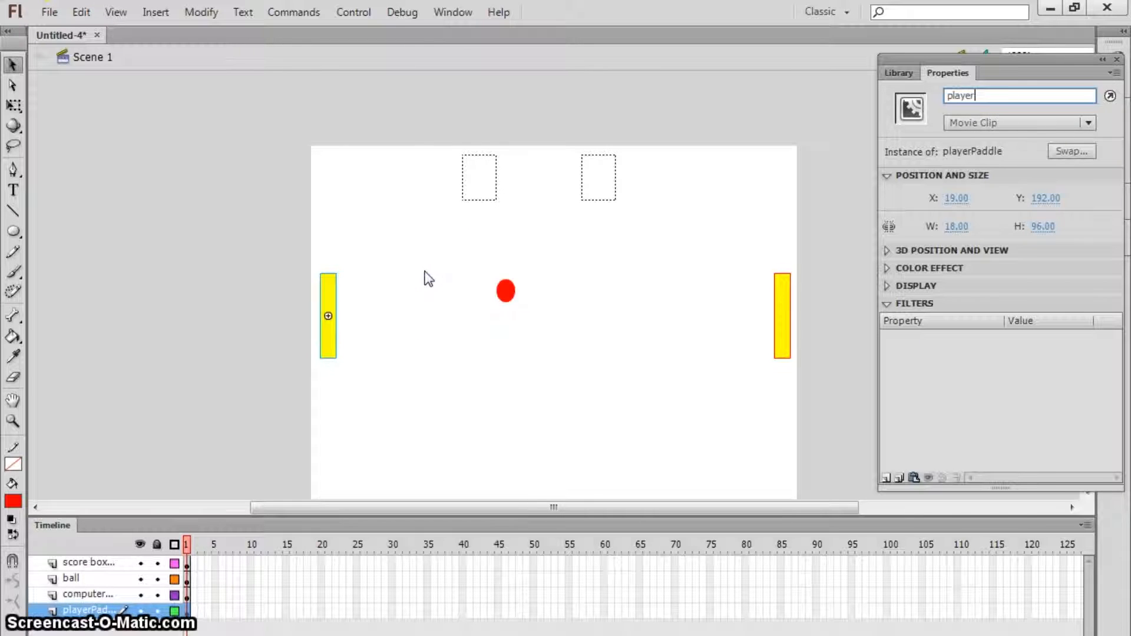
key(Tab)
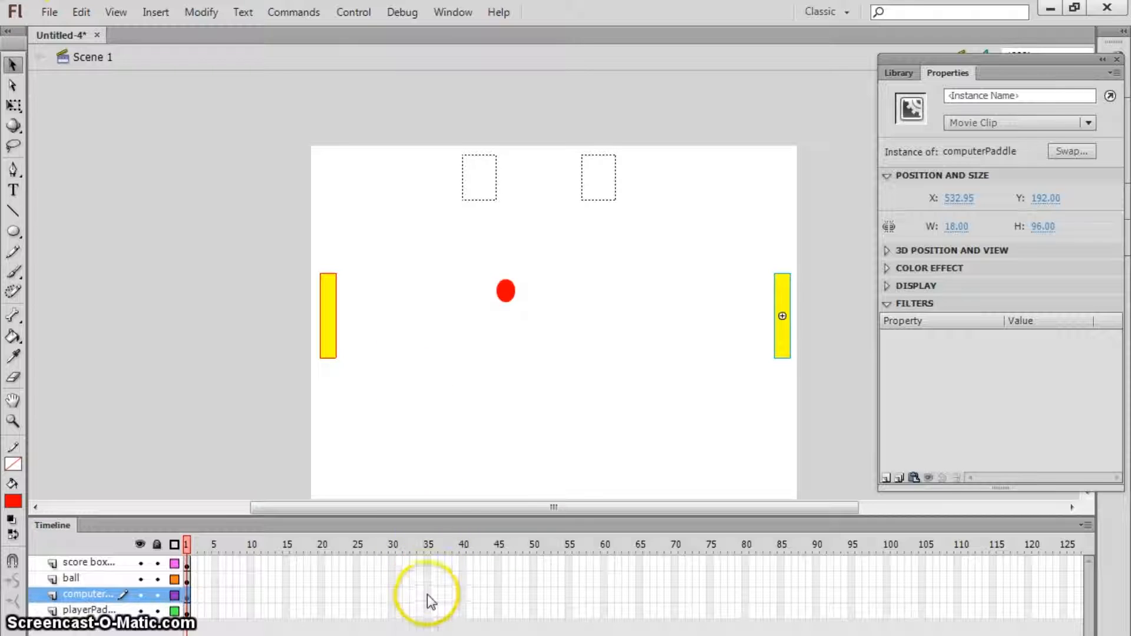
Give the computer paddle the instance name computer
key(Tab)
text(computer)
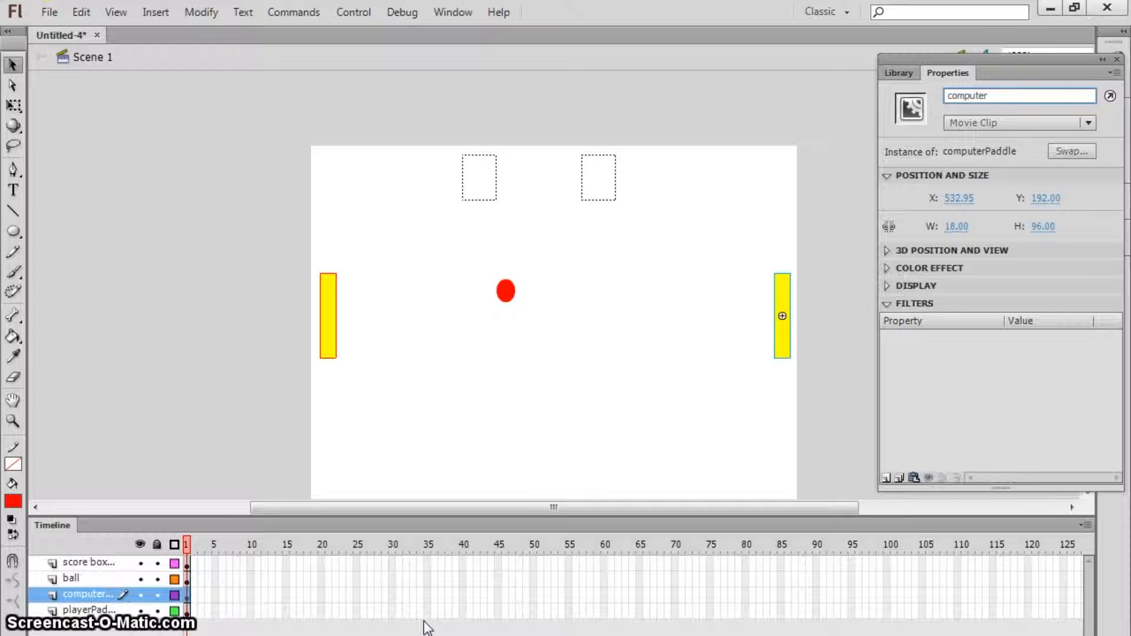
key(Return)
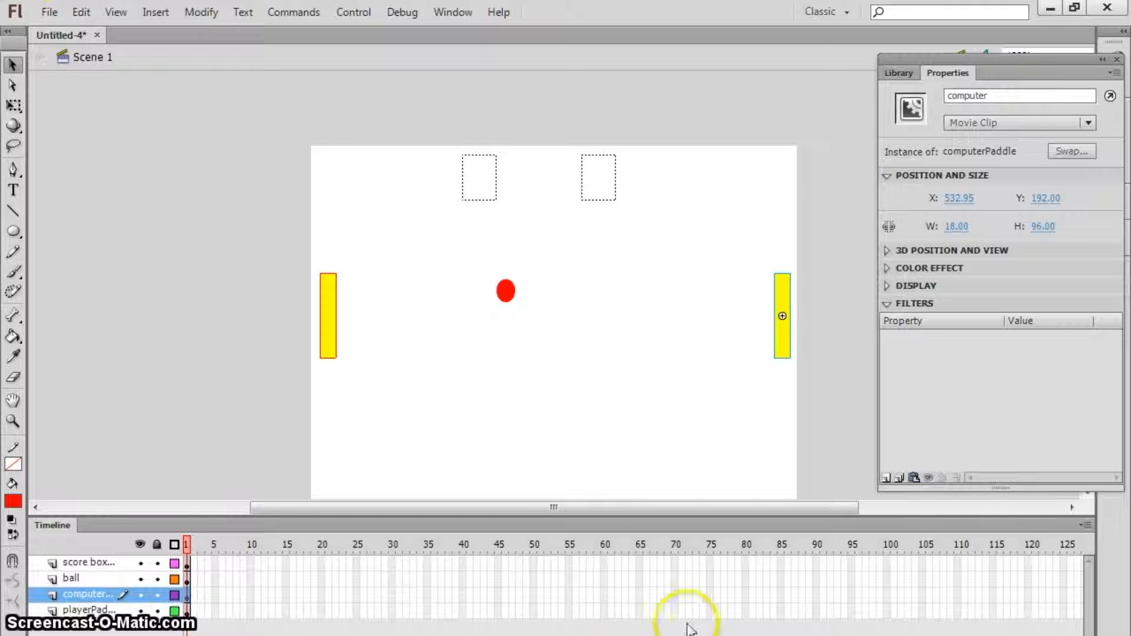
Give the ball movie clip on the stage the instance name ball
key(Tab)
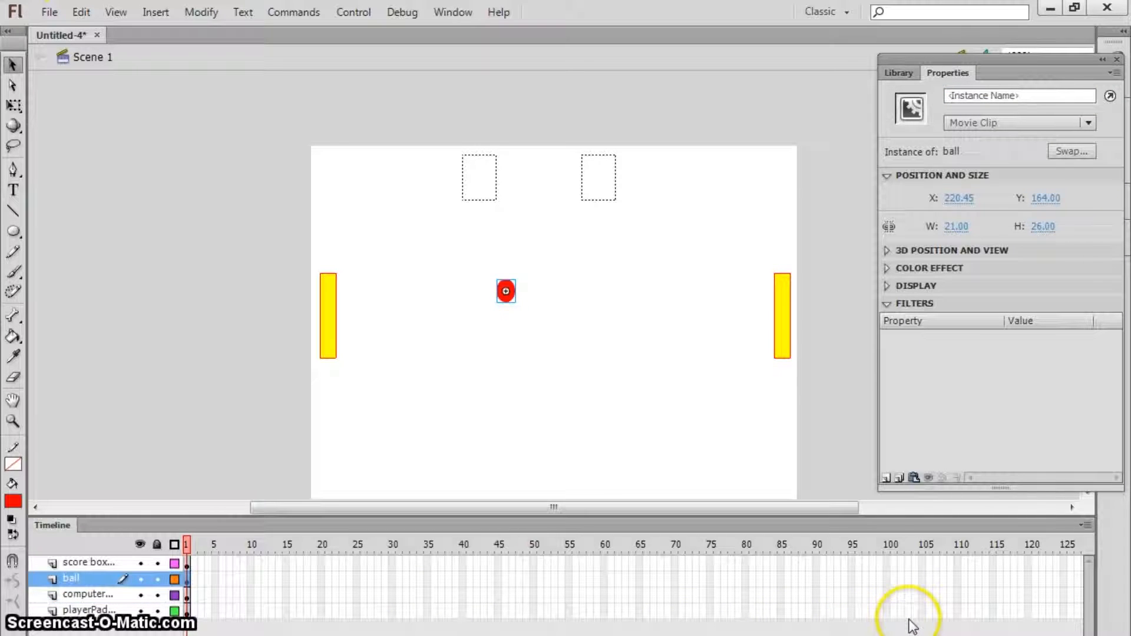
key(Tab)
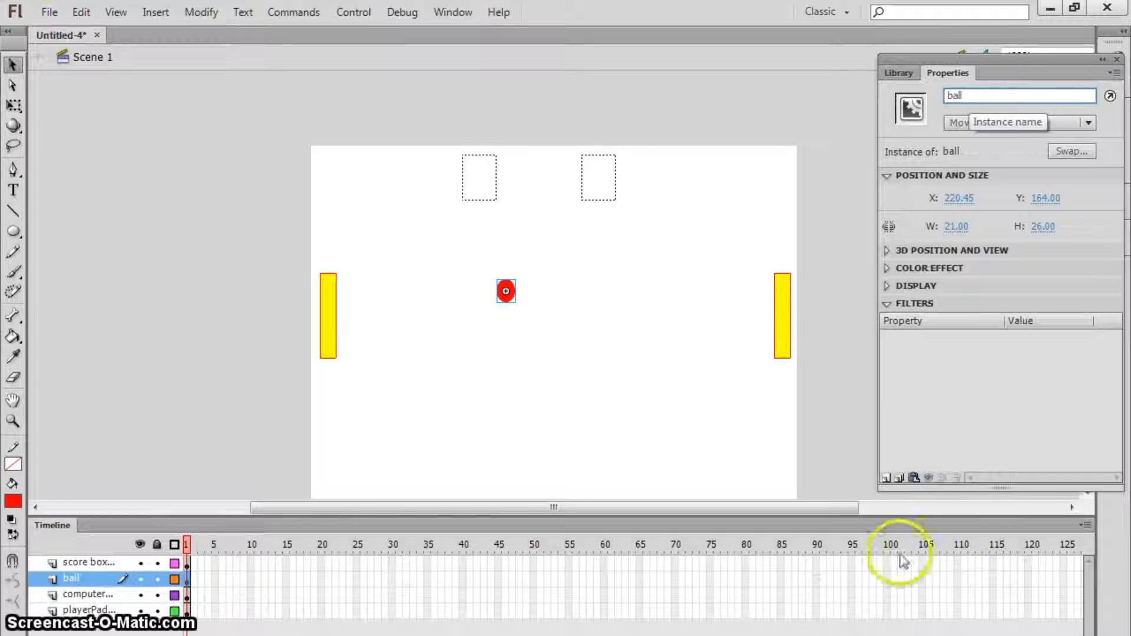
key(Return)
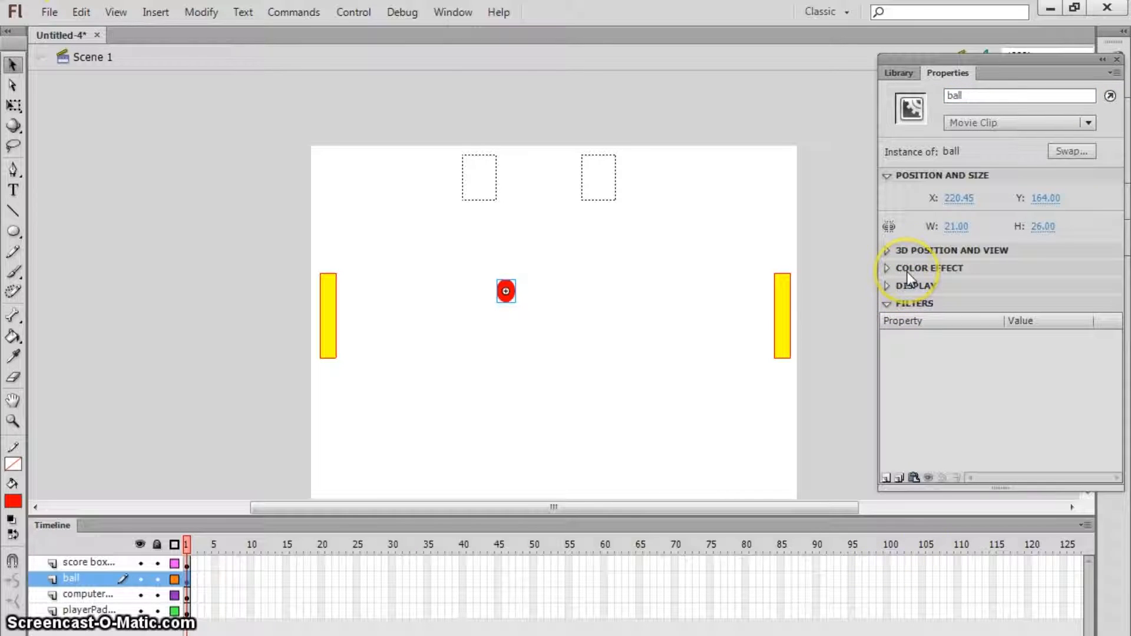
Place a second instance of the library's ball symbol on the stage at about X 348, Y 274 and show its properties
key(ctrl+l)
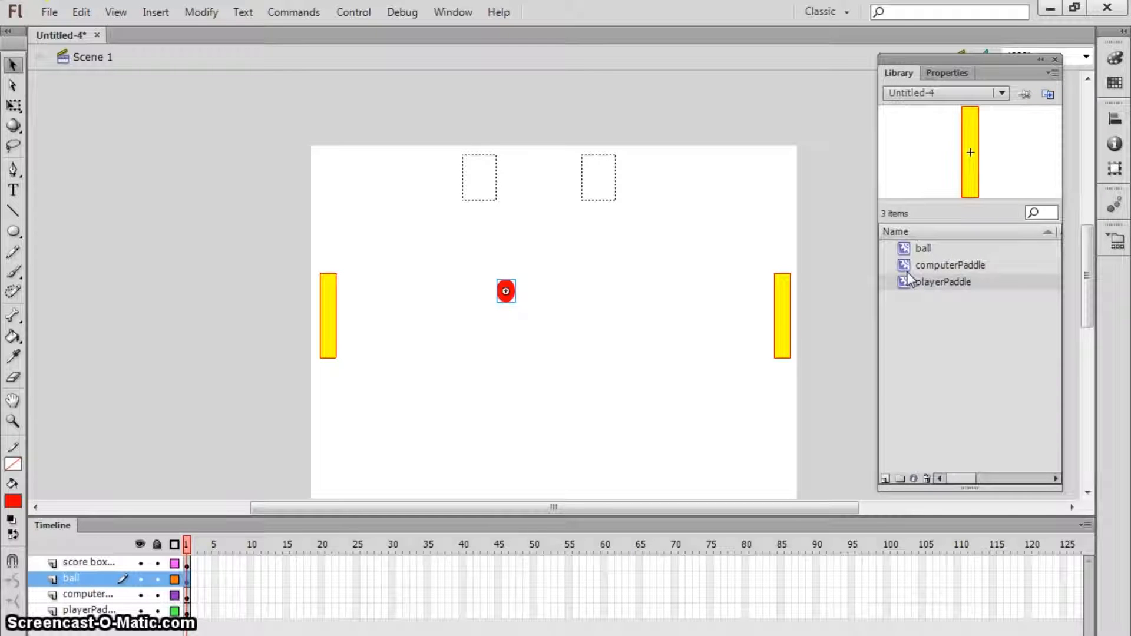
drag(923, 248, 618, 388)
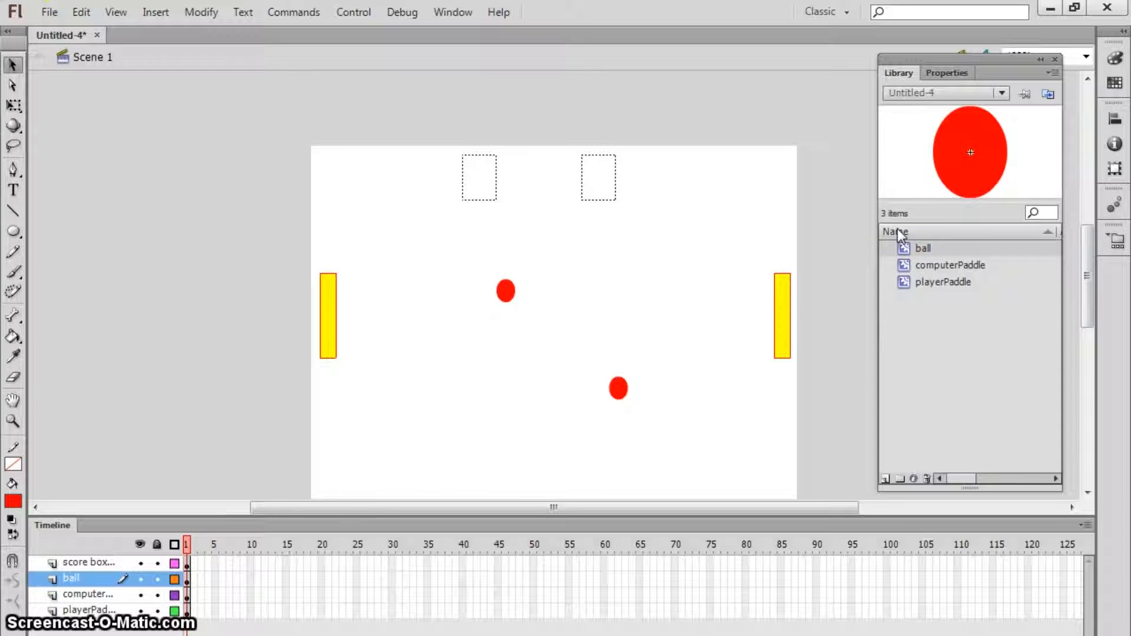
click(619, 390)
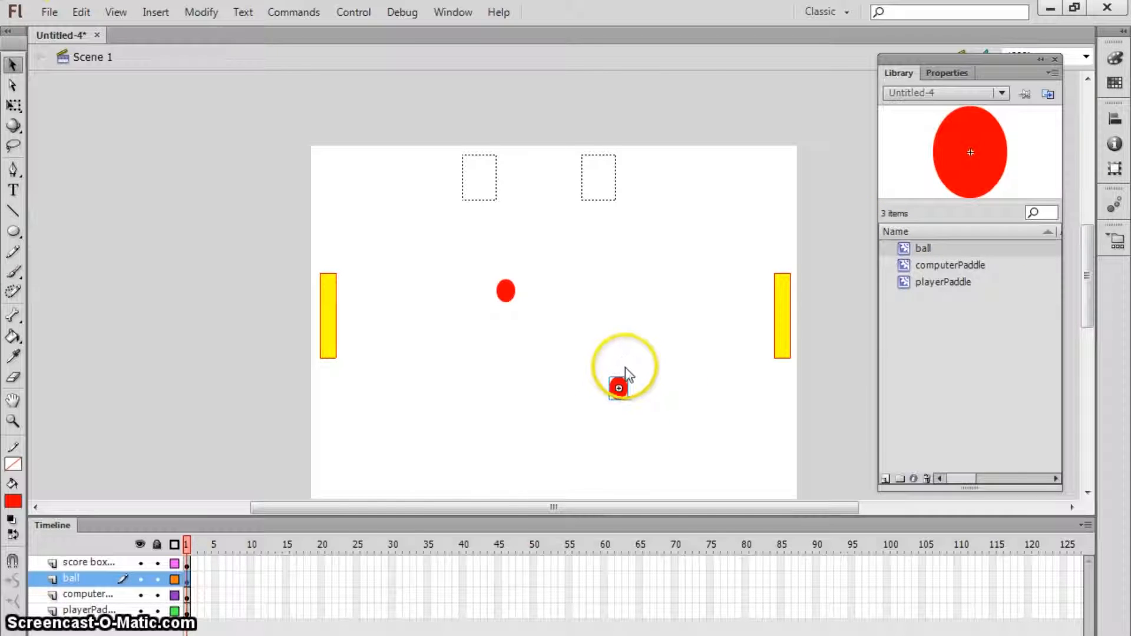
key(ctrl+F3)
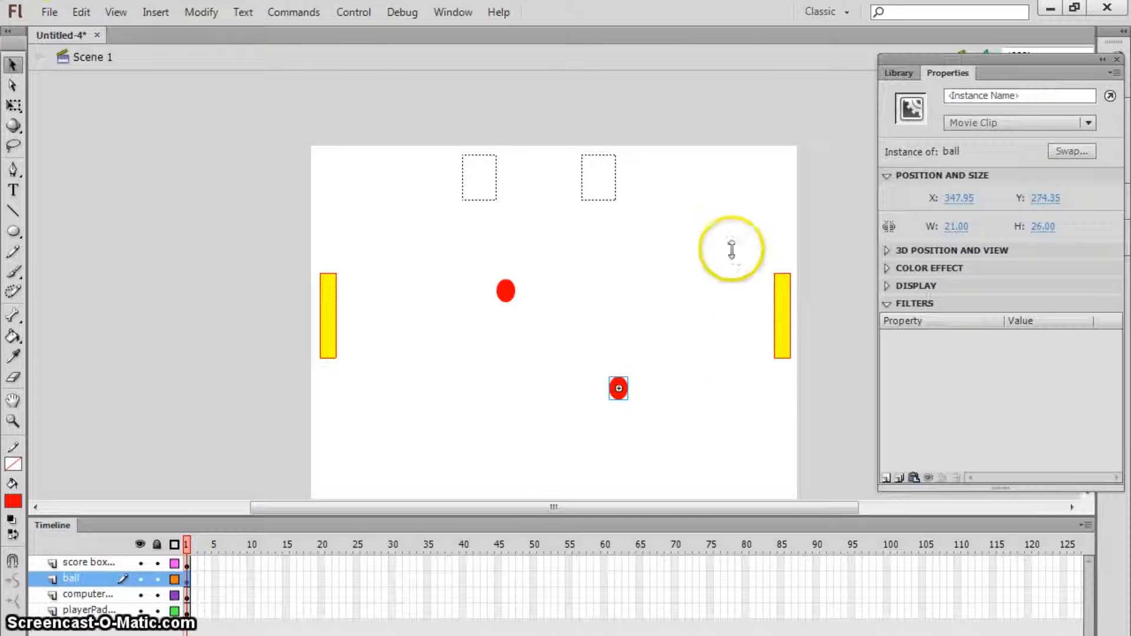
Set the original ball's instance name to ball1 and the second ball's instance name to ball2
key(Tab)
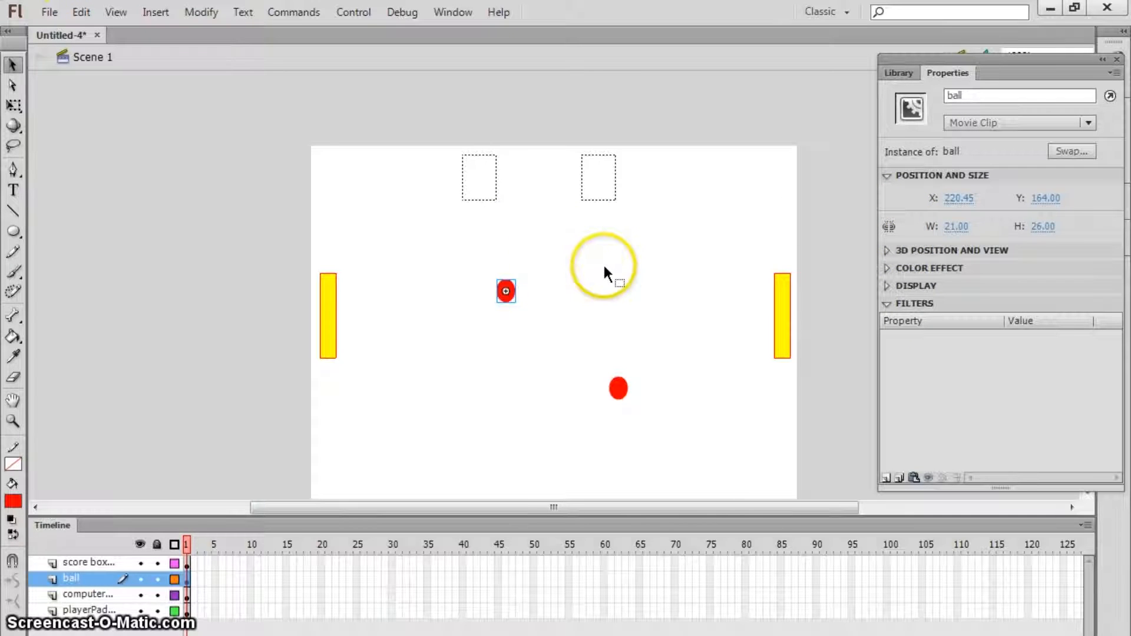
click(972, 96)
text(1)
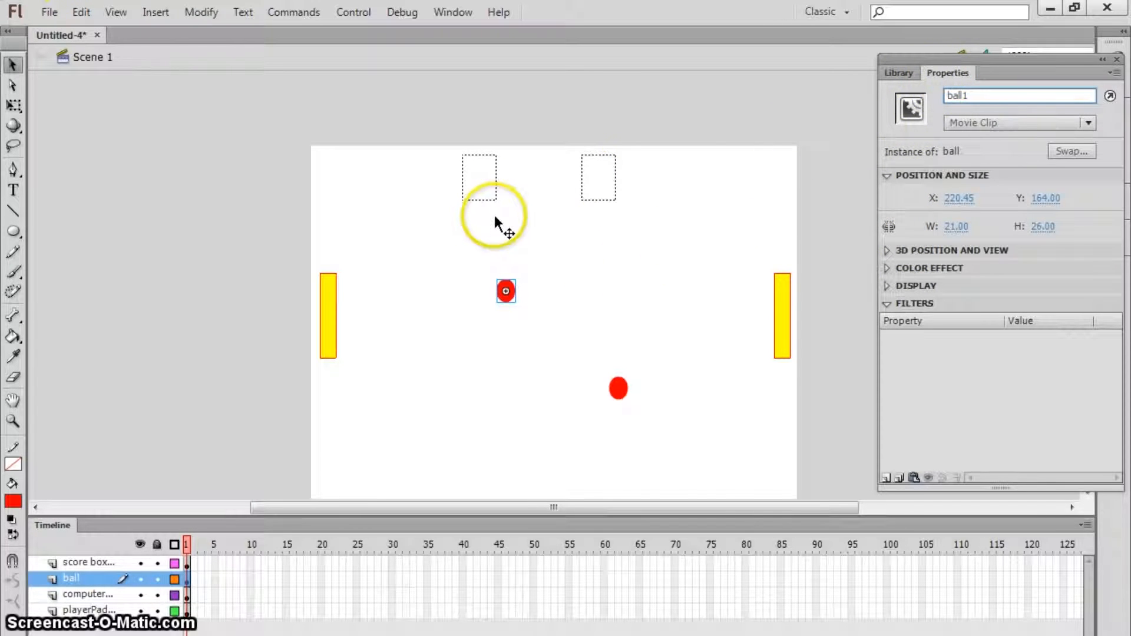
click(949, 95)
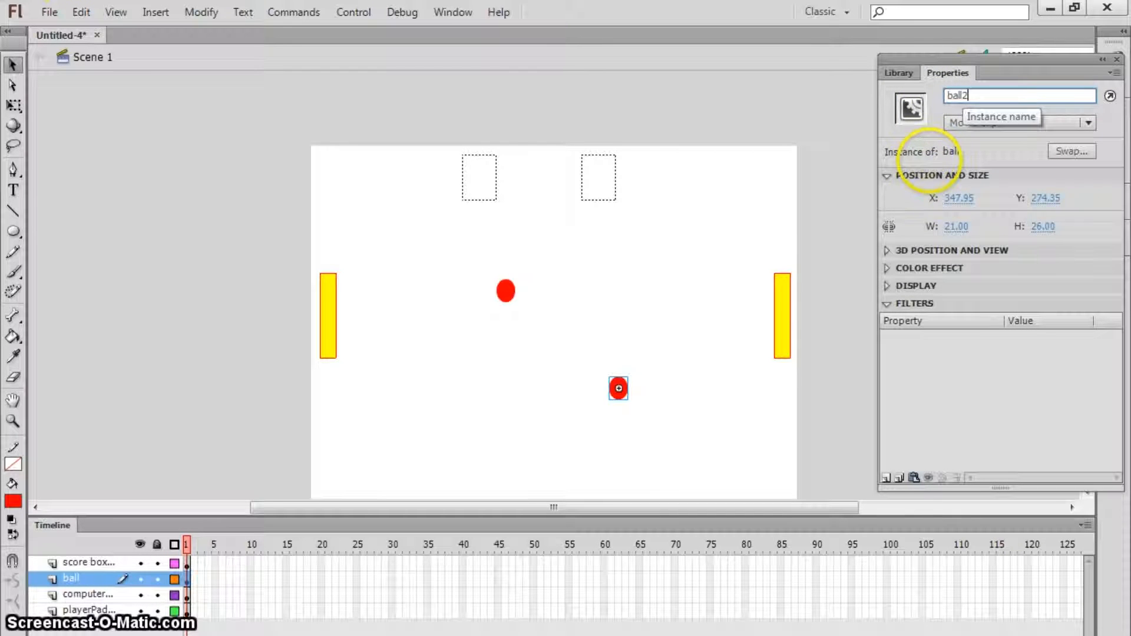
click(565, 254)
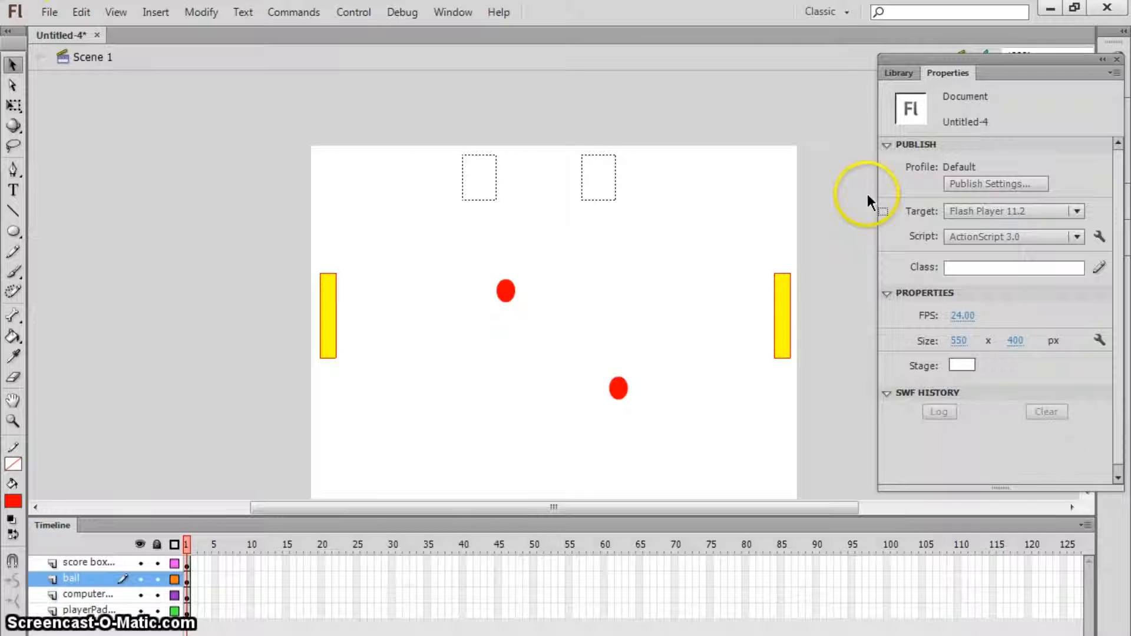
Delete the second ball instance and set the remaining ball's instance name back to ball
click(618, 389)
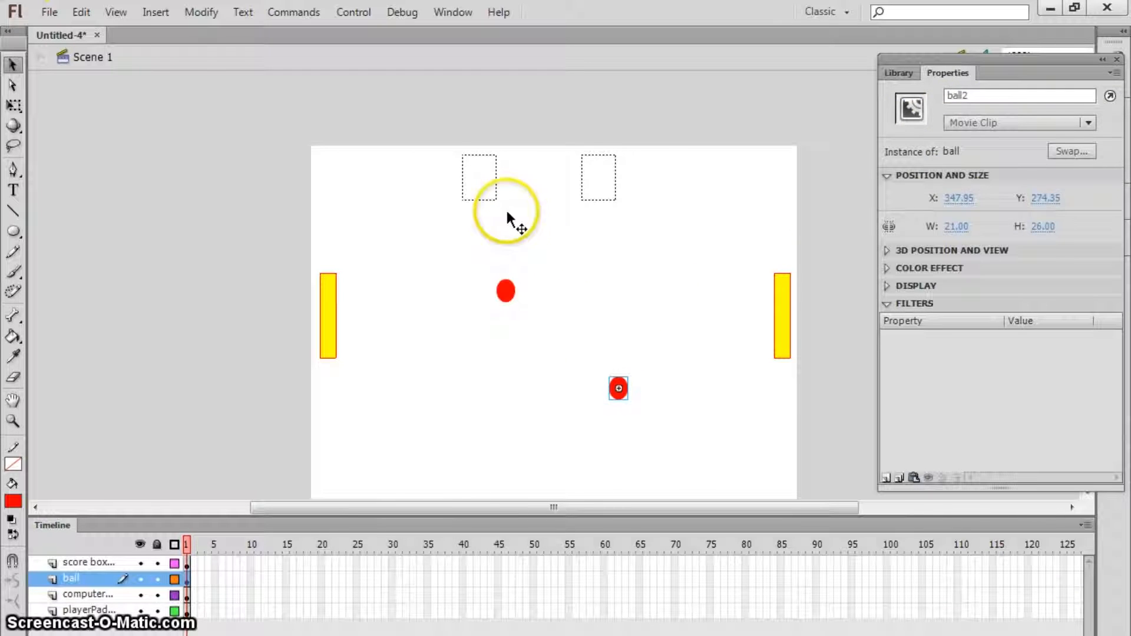
key(Delete)
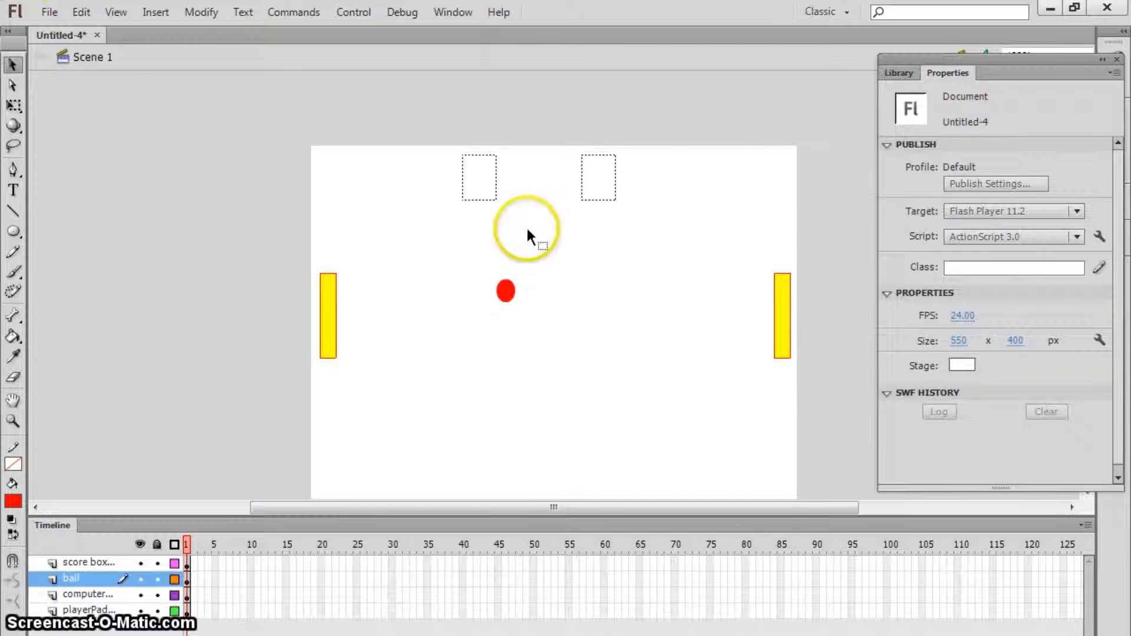
click(506, 291)
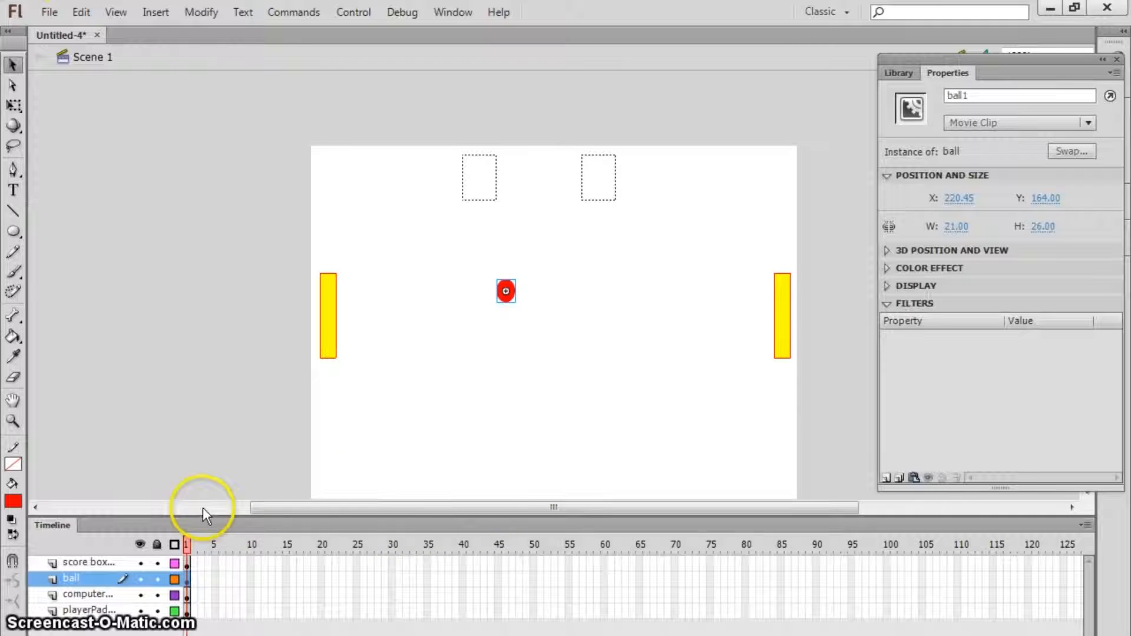
key(BackSpace)
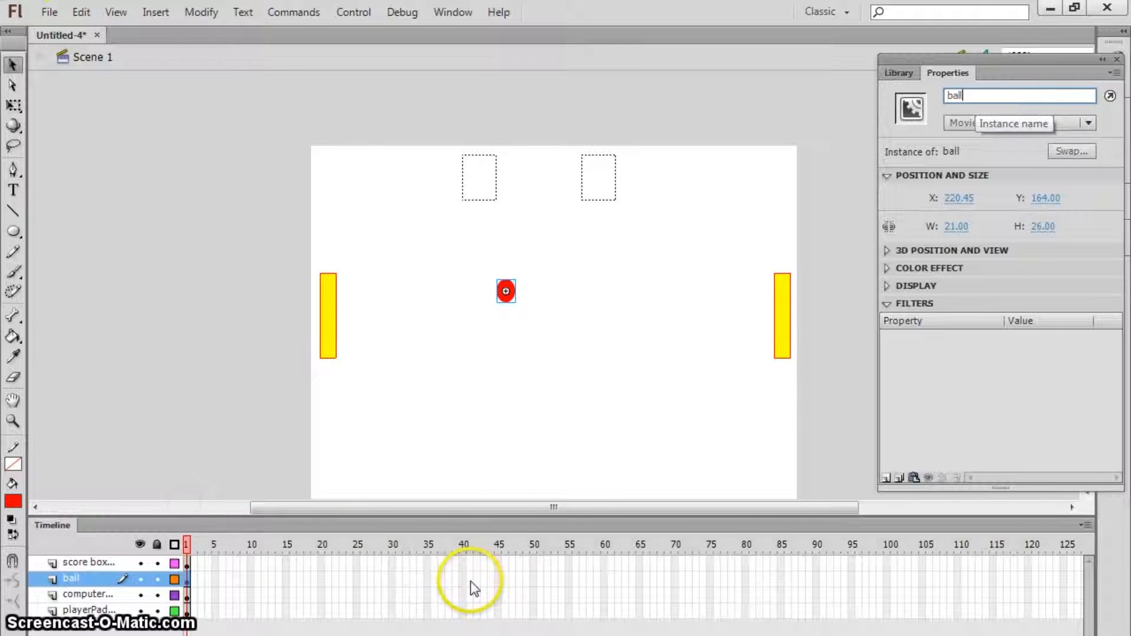
click(519, 465)
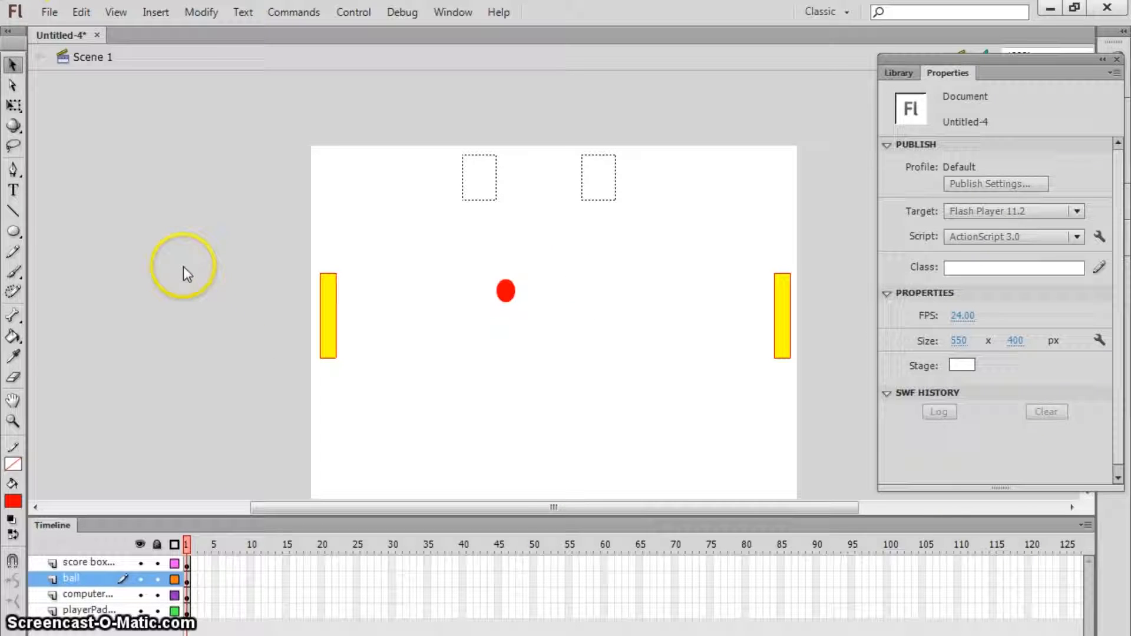
Check the instance names of the player paddle and the computer paddle on the stage
drag(567, 518, 562, 305)
click(325, 354)
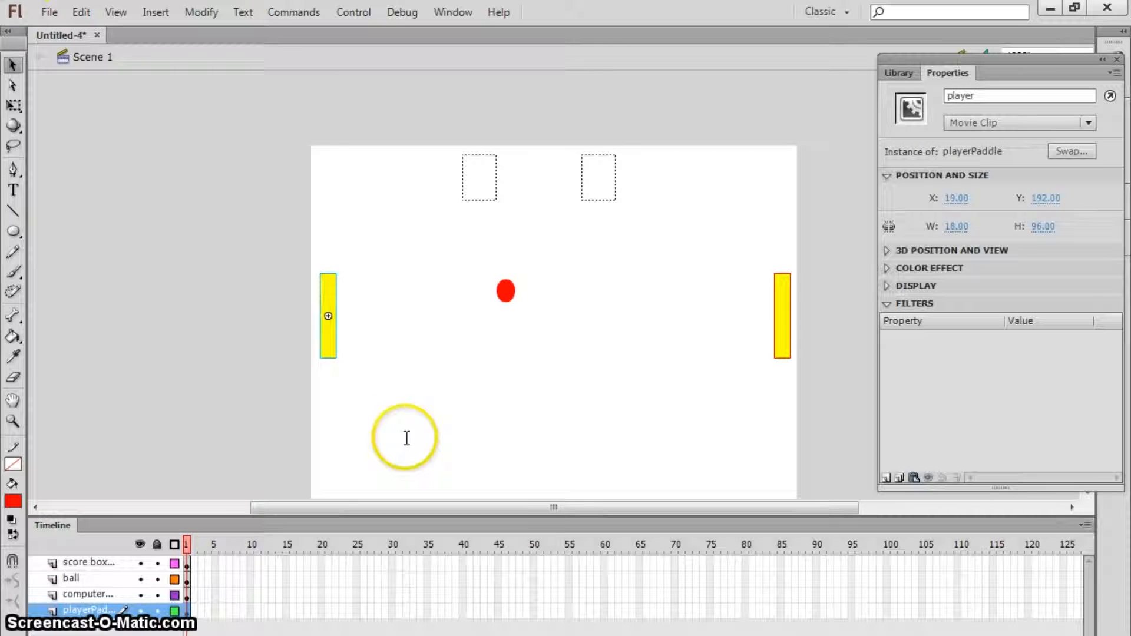
key(Tab)
key(Tab)
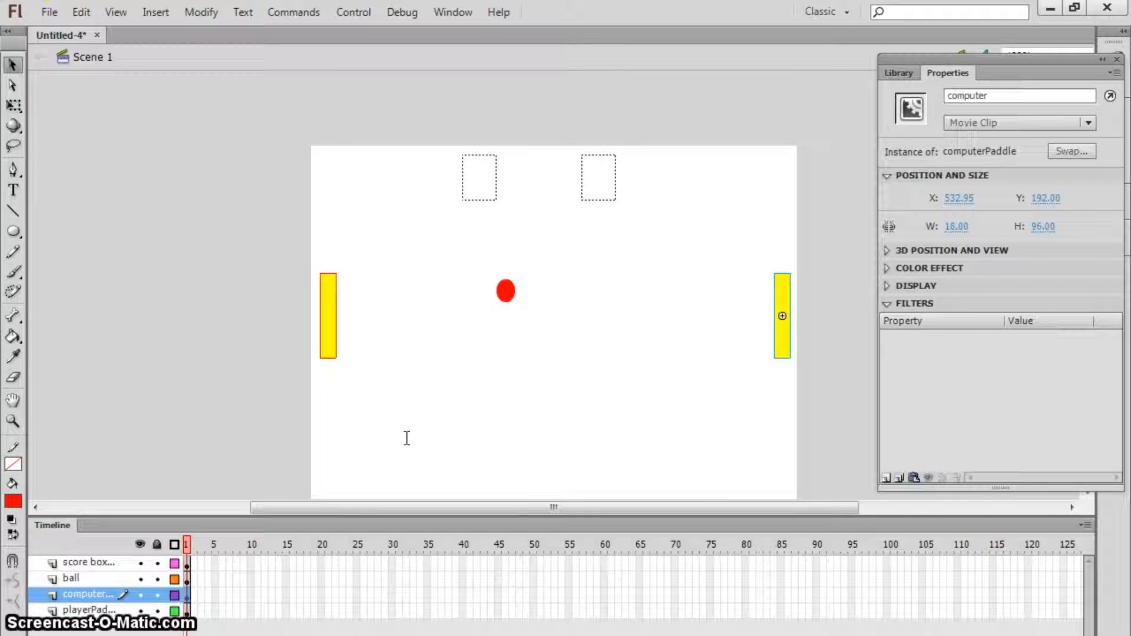
View the library's symbols alongside the paddle instances on the stage, and return to the instance properties
key(ctrl+l)
click(371, 378)
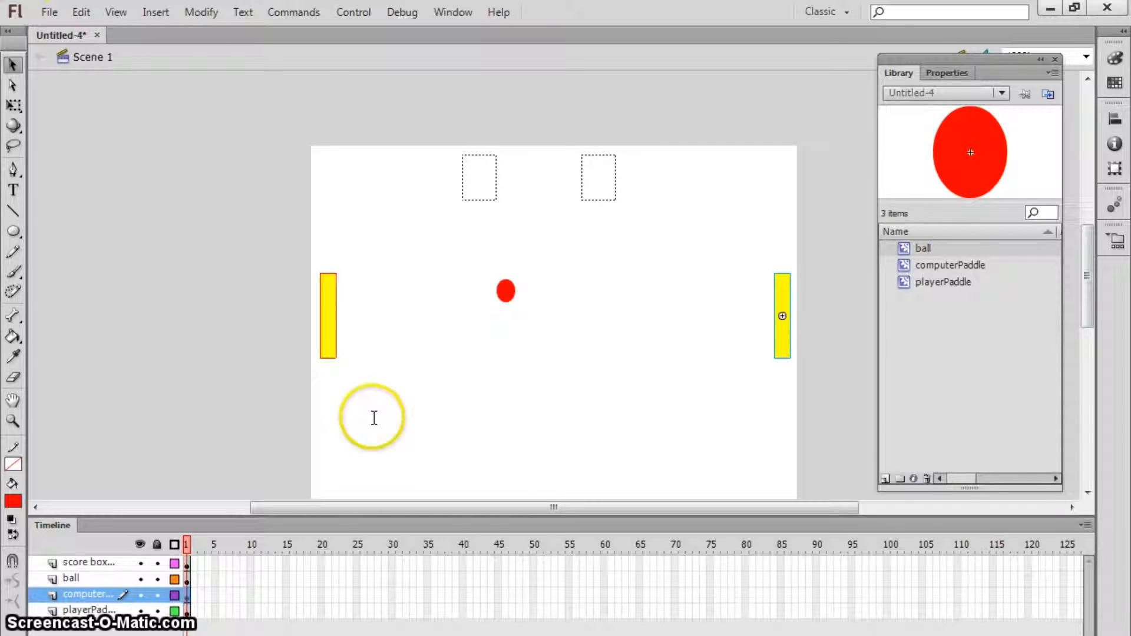
key(Tab)
key(Tab)
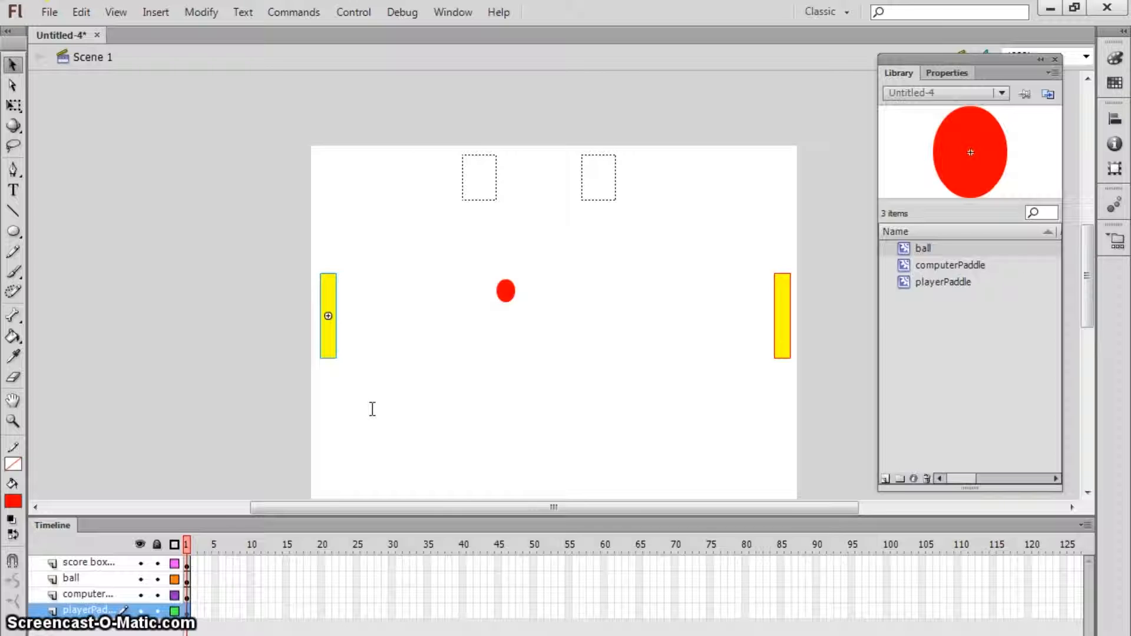
key(ctrl+F3)
key(Tab)
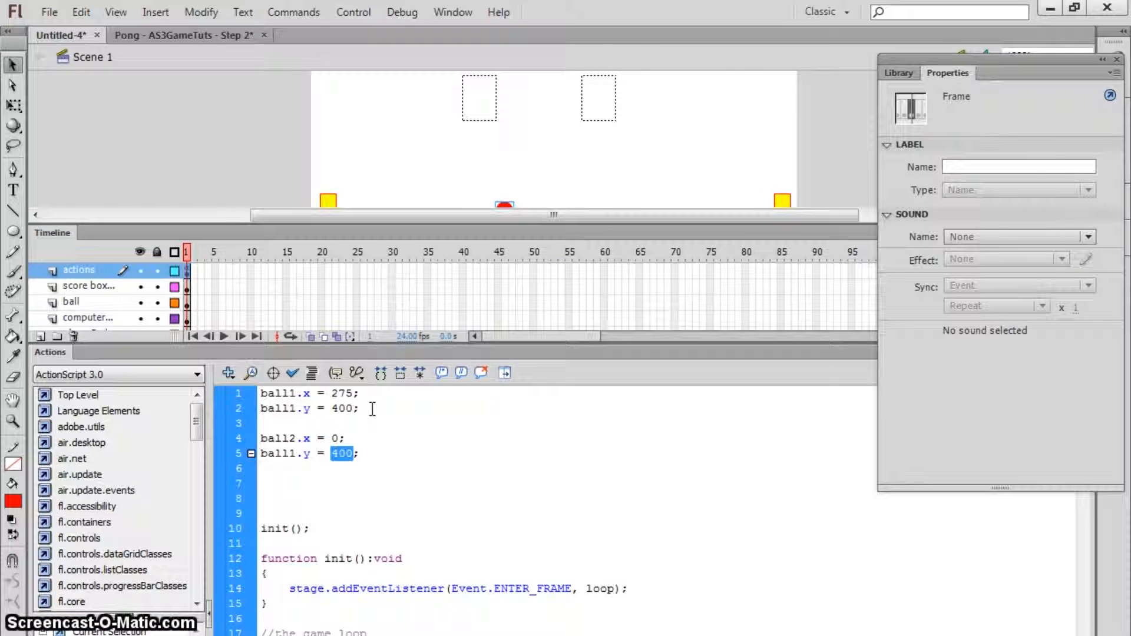
Test the movie with the ball1 and ball2 position code, and move the preview away from the script
click(372, 423)
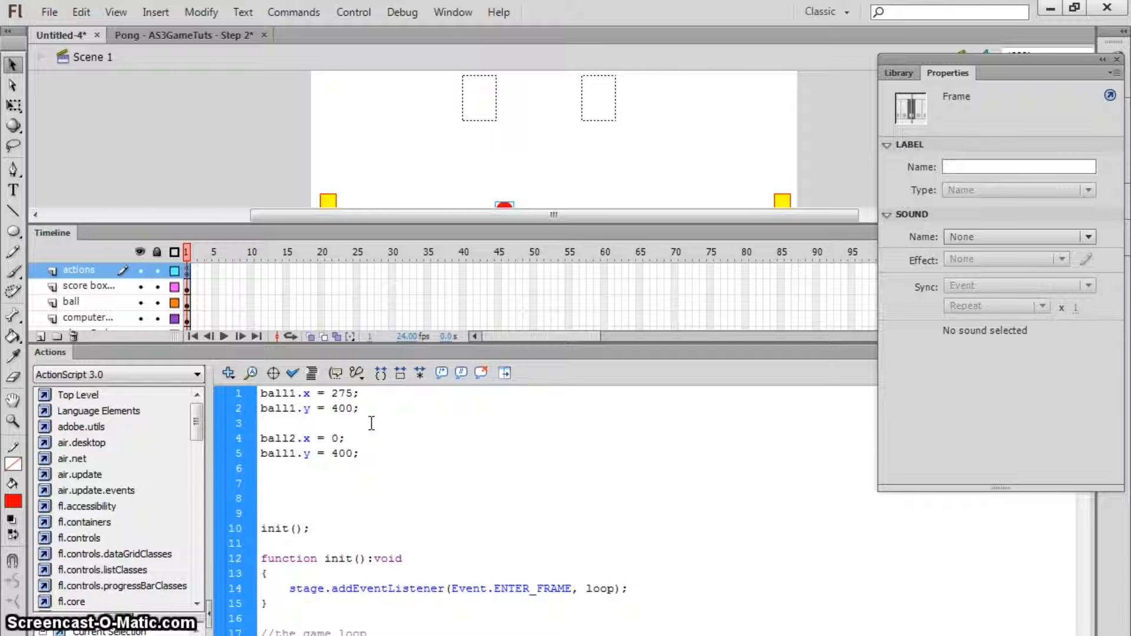
key(ctrl+Return)
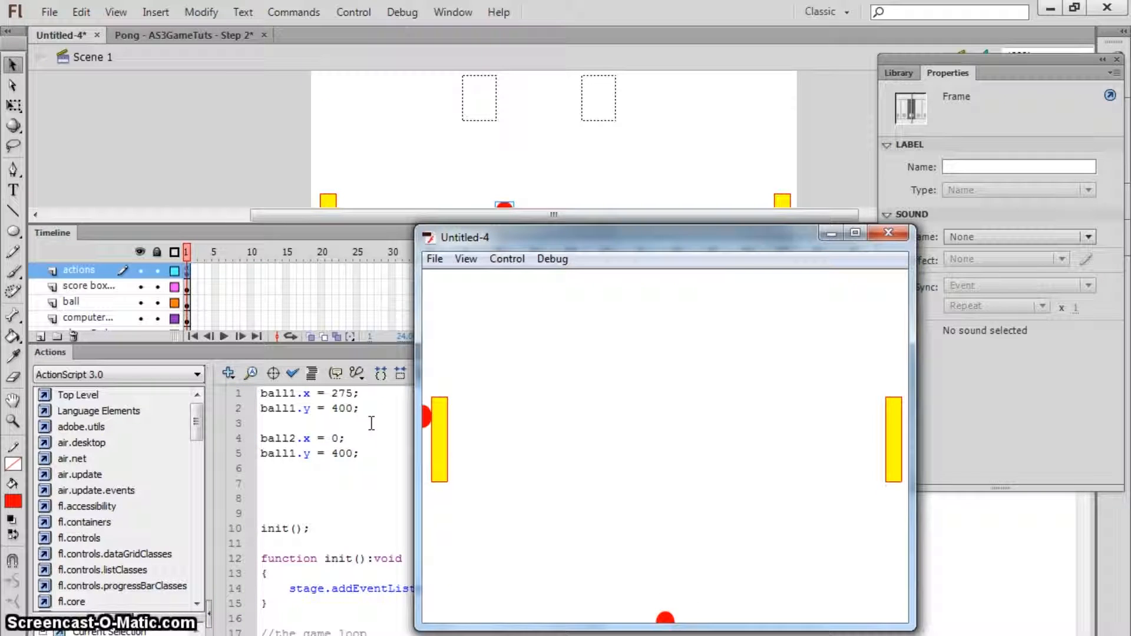
drag(506, 236, 552, 164)
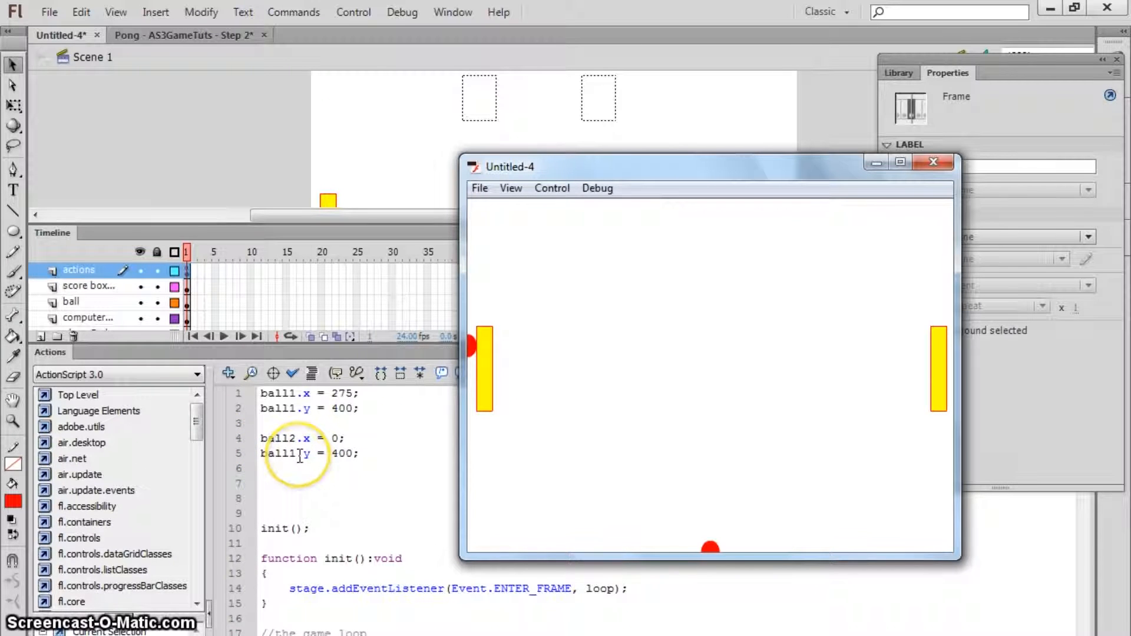
Close the movie preview and change line 5 of the script to ball2.y = 200;
click(933, 160)
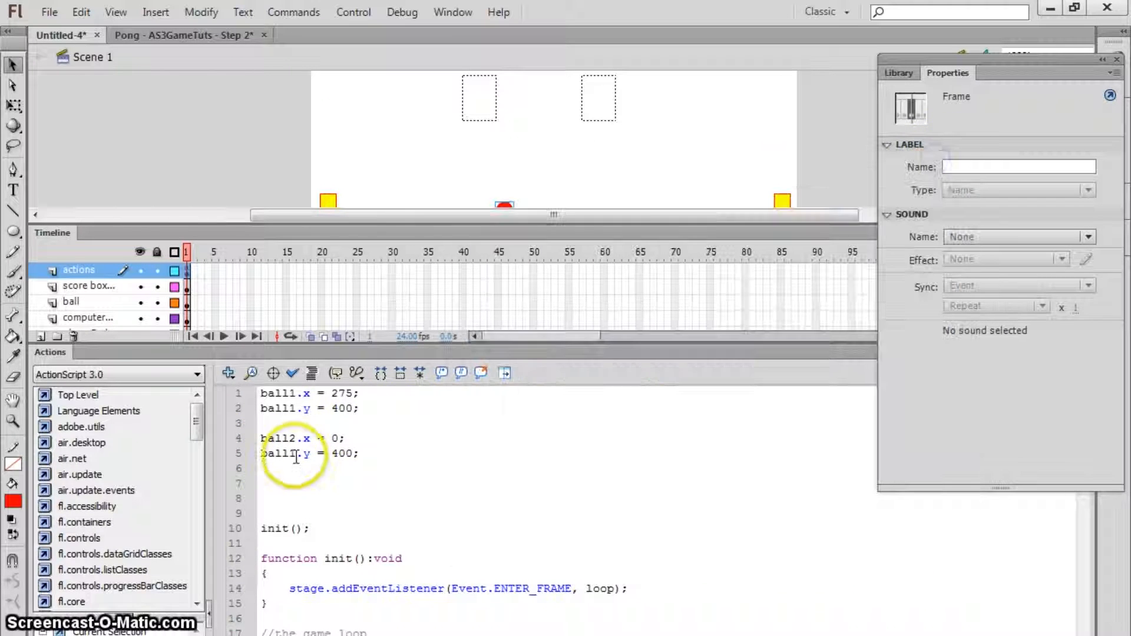
click(295, 456)
key(Right)
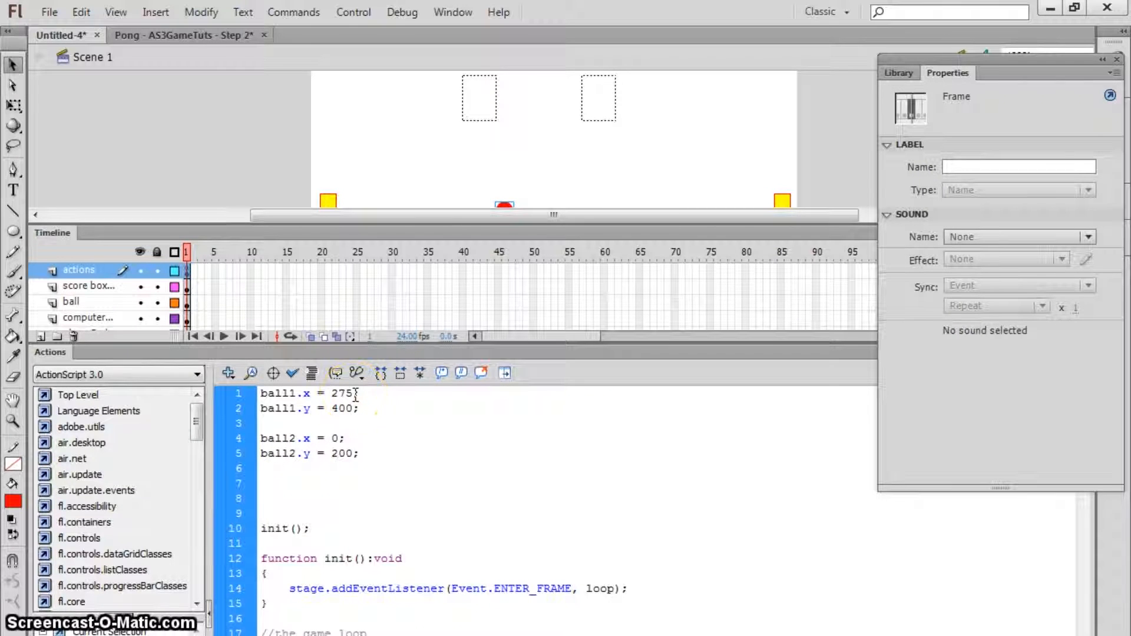
Test the movie again and compare both balls' positions with the coordinate code on lines 1 to 5
key(ctrl+Return)
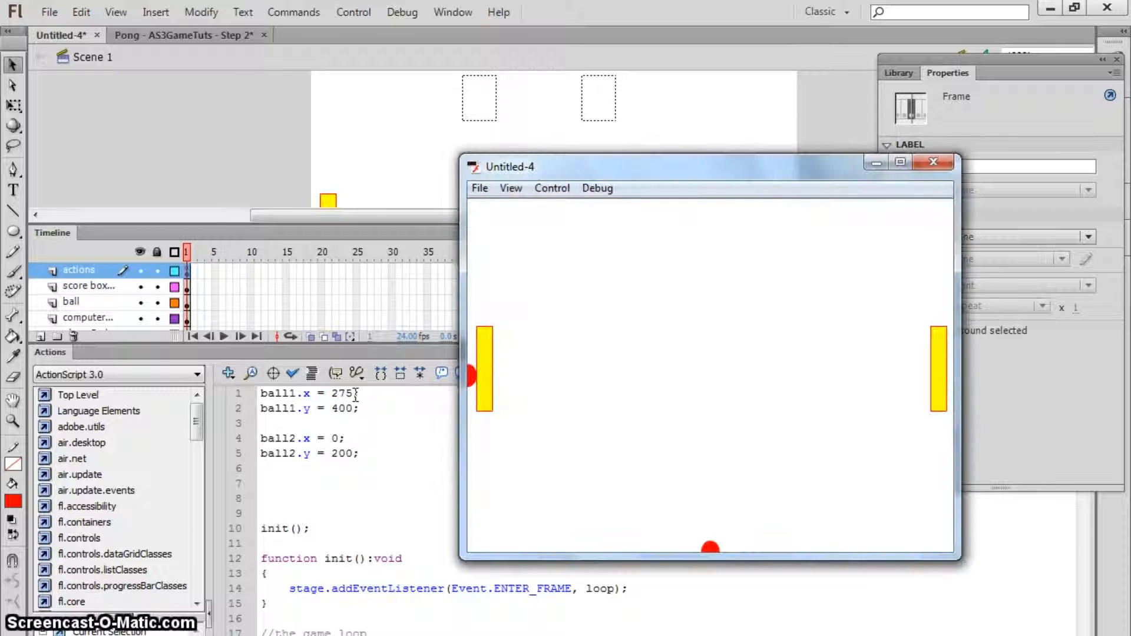
click(475, 375)
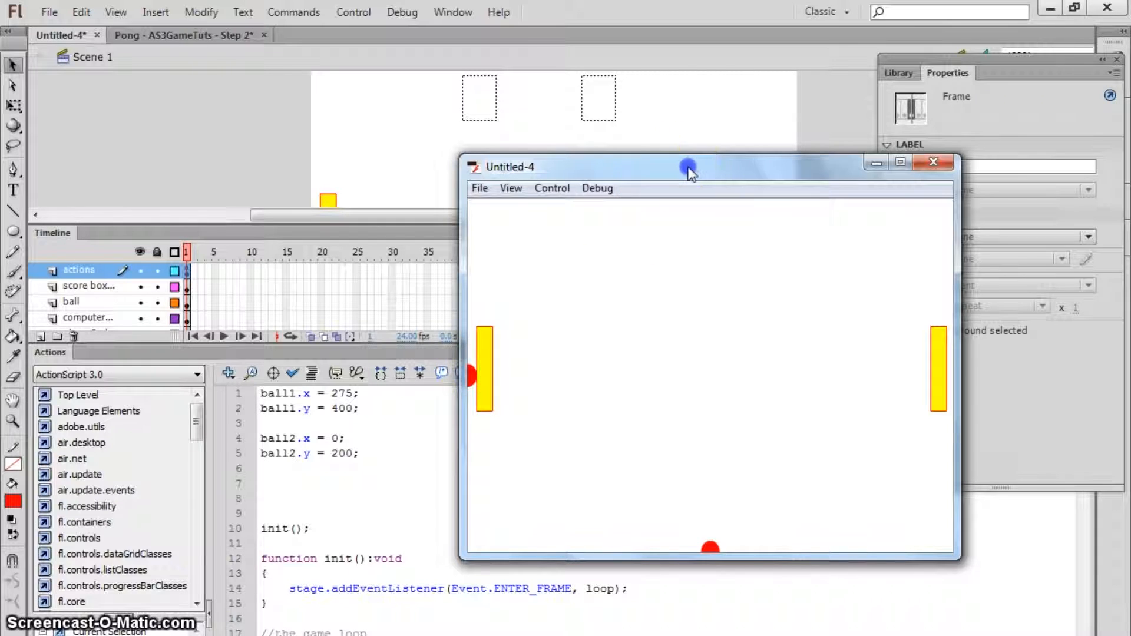
drag(687, 167, 659, 159)
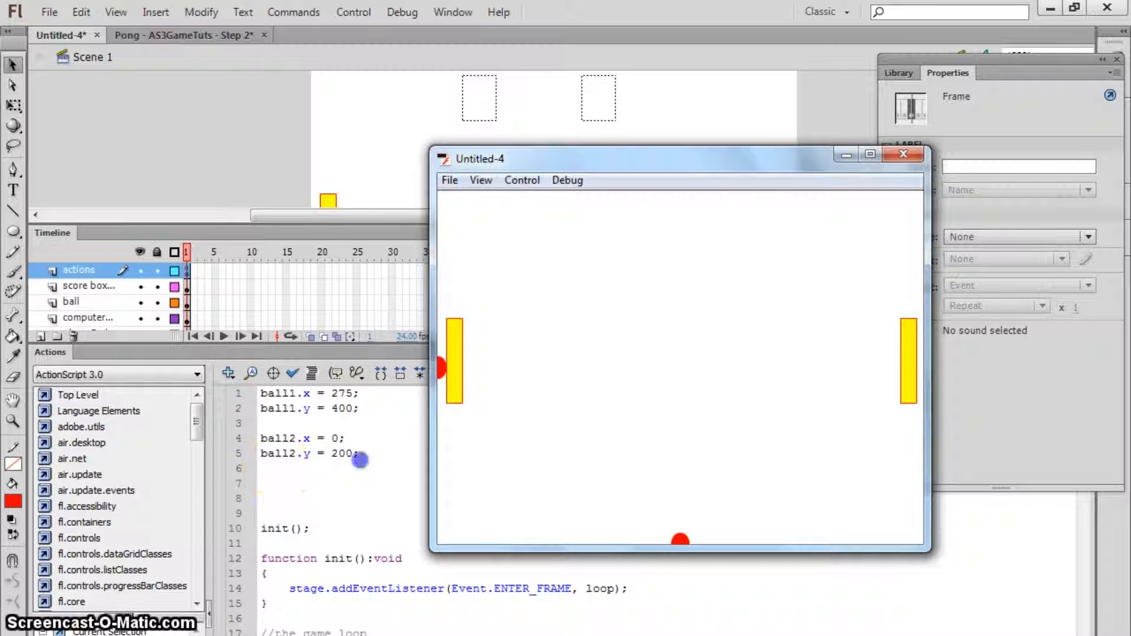
drag(361, 455, 260, 393)
click(307, 439)
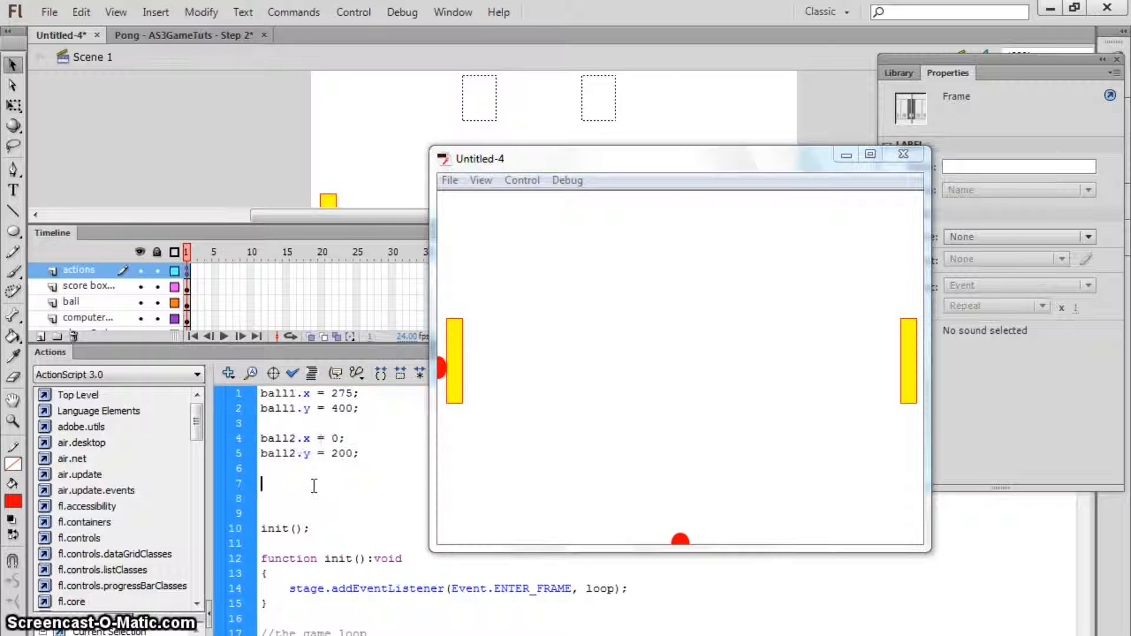